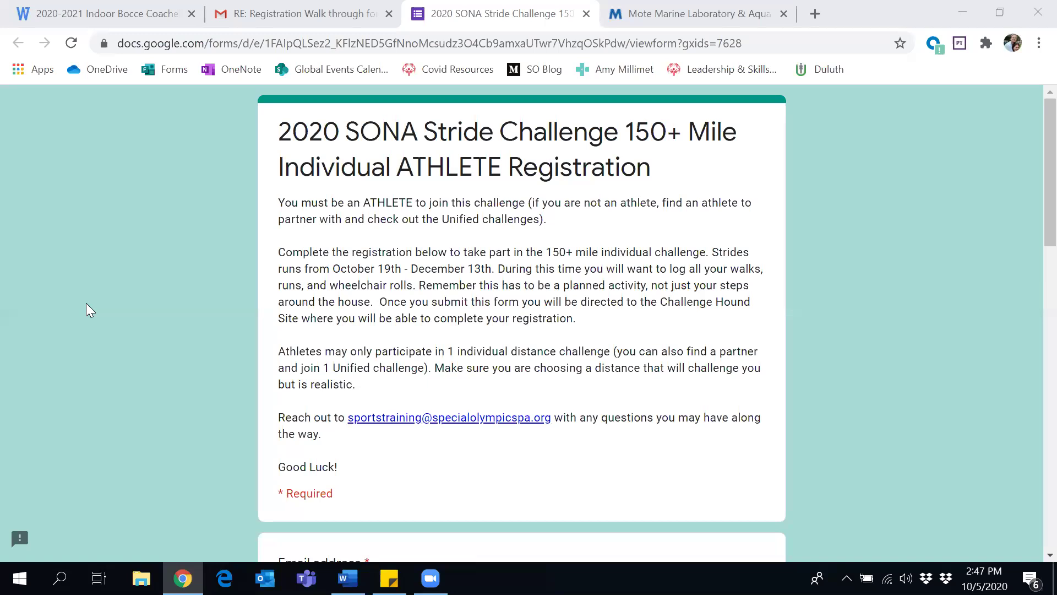
Enter the athlete's email address, first name and last name in the registration form
scroll(86, 303, "down", 7)
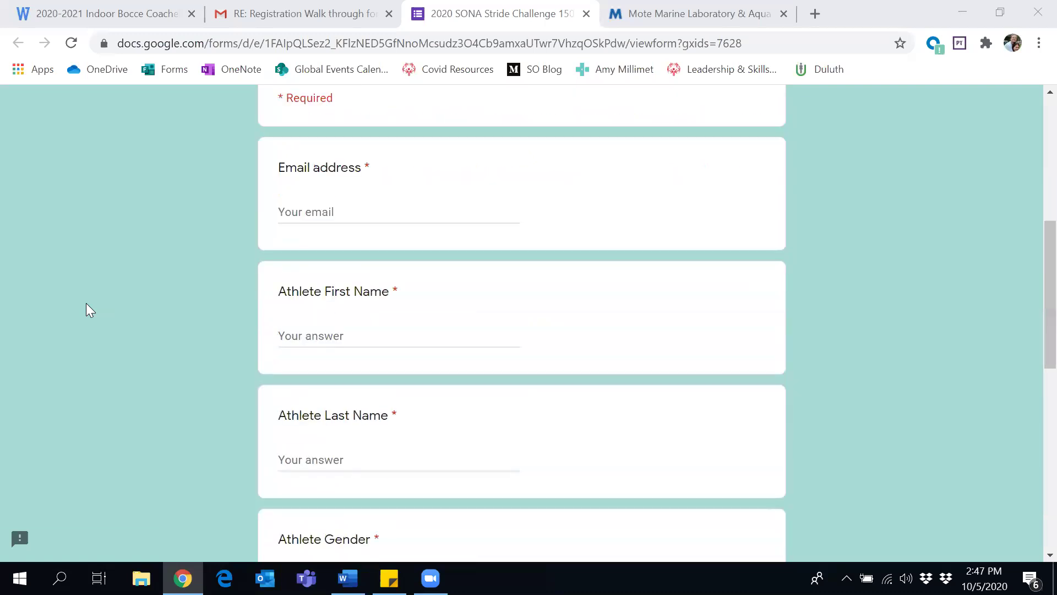
left_click(307, 208)
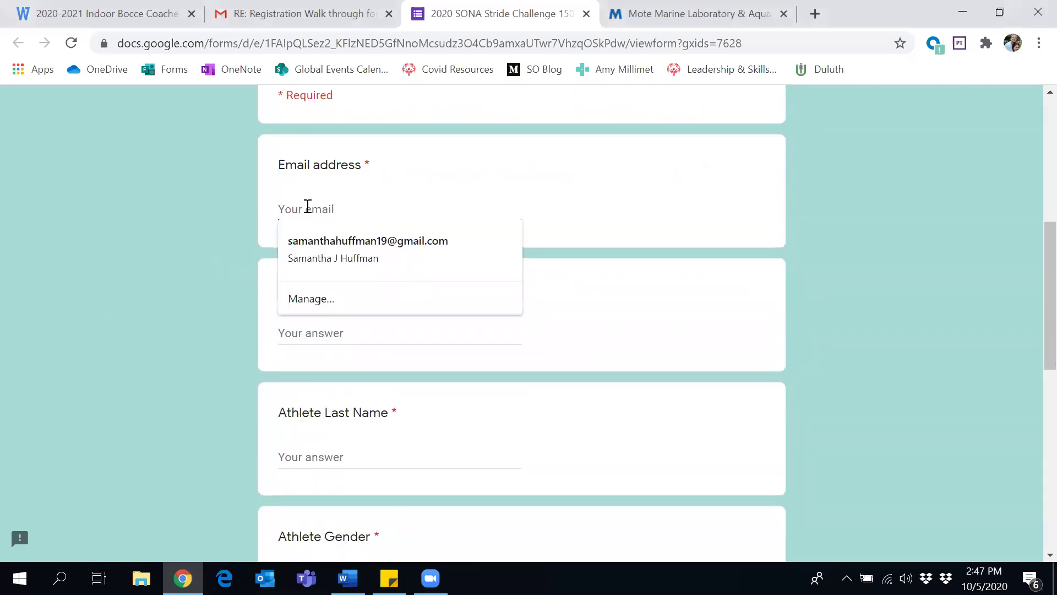
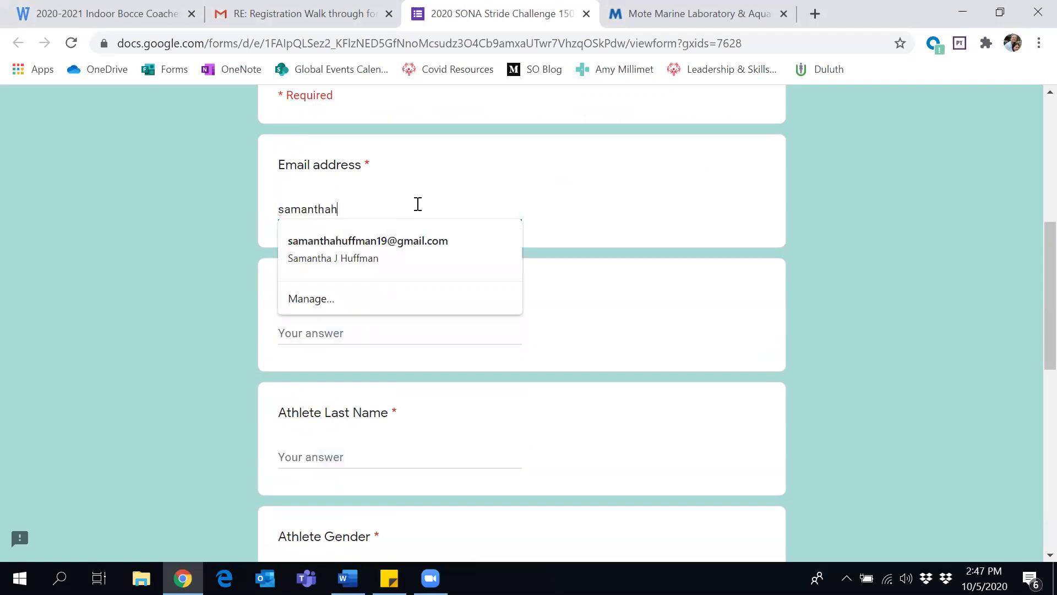
left_click(326, 334)
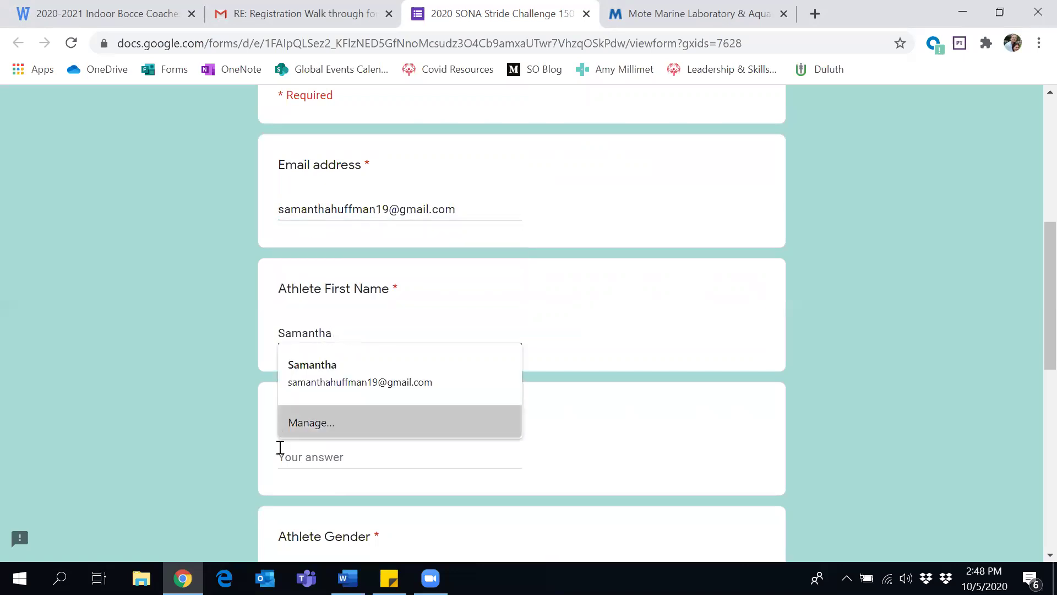
left_click(296, 452)
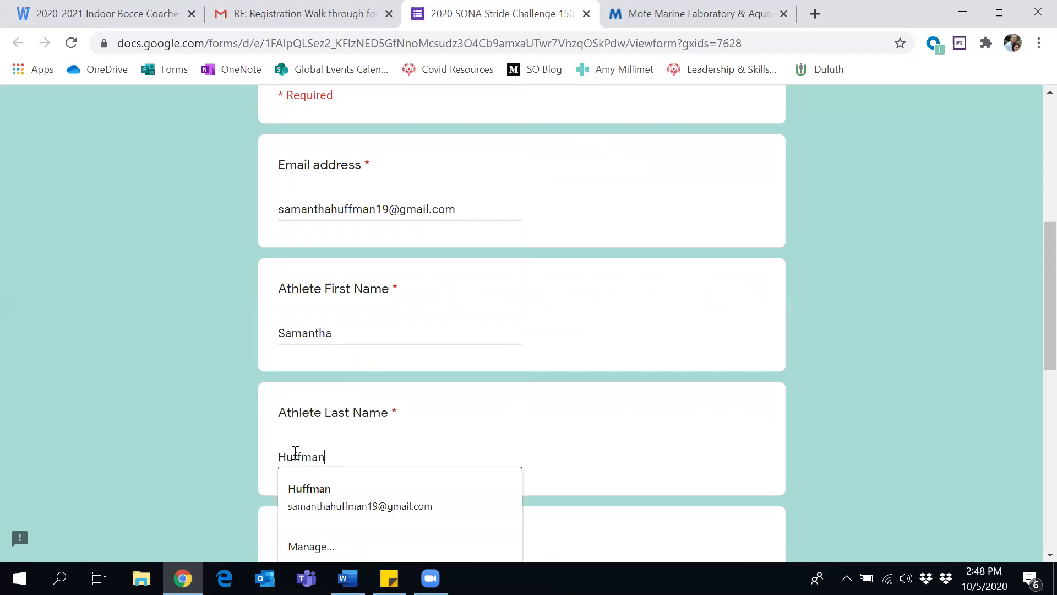
Mark the athlete's gender as Female
scroll(286, 456, "down", 5)
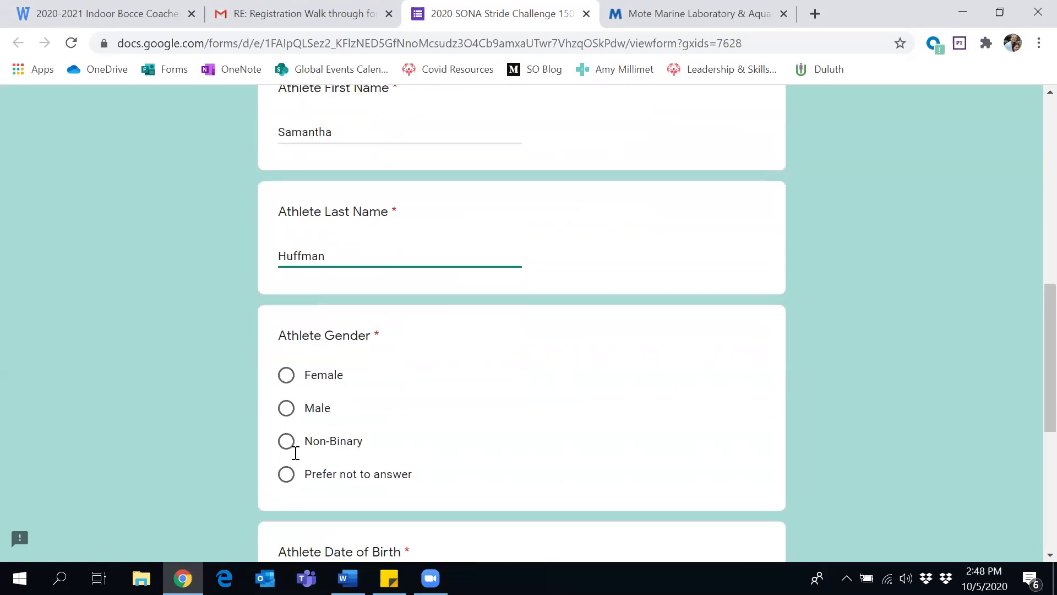
left_click(287, 322)
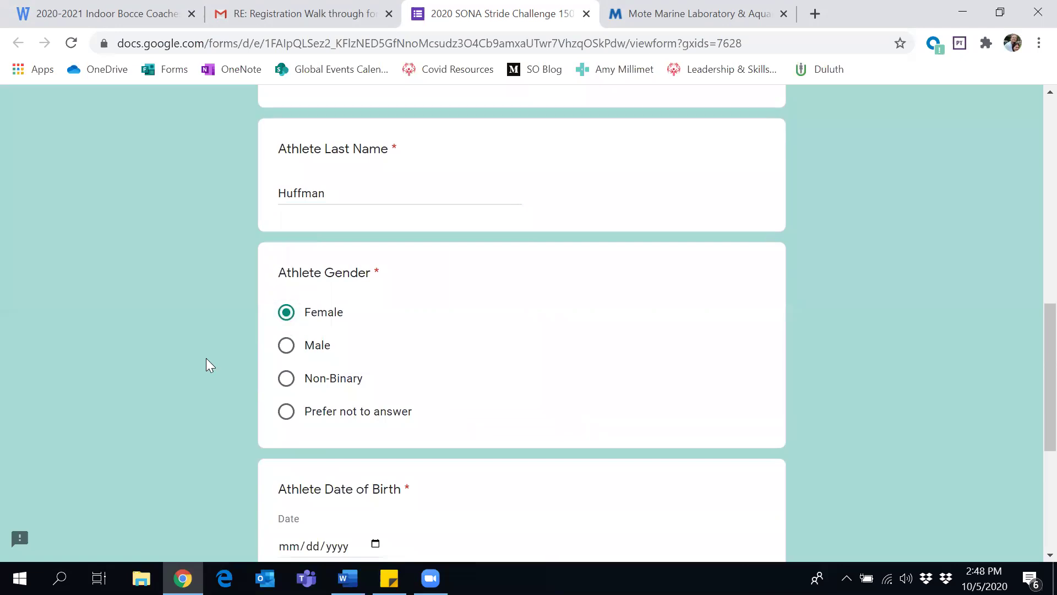
scroll(206, 358, "down", 5)
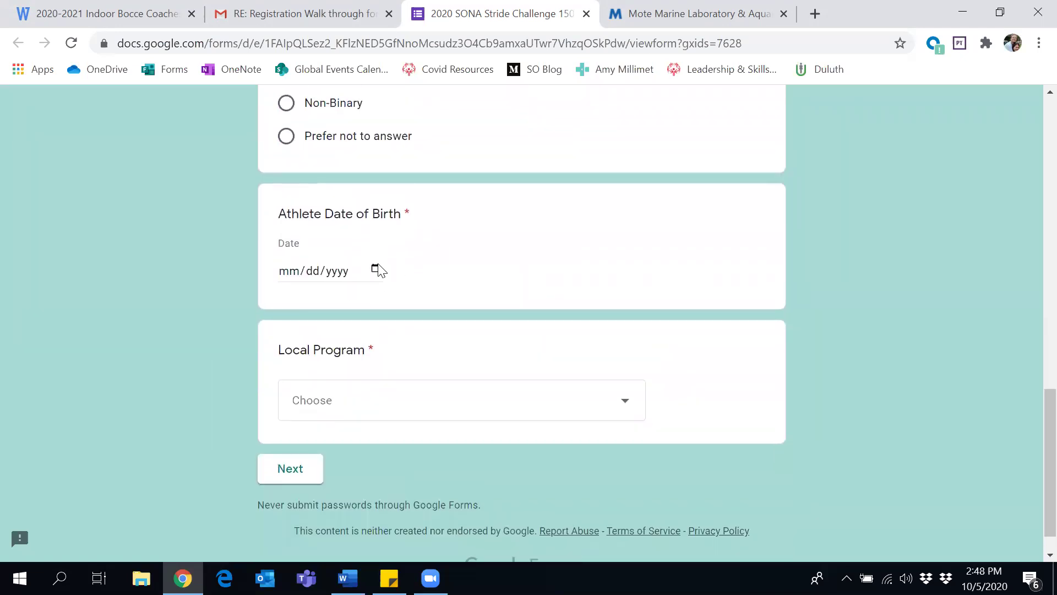
Set the date of birth to June 19, 1991 using the date picker
left_click(378, 264)
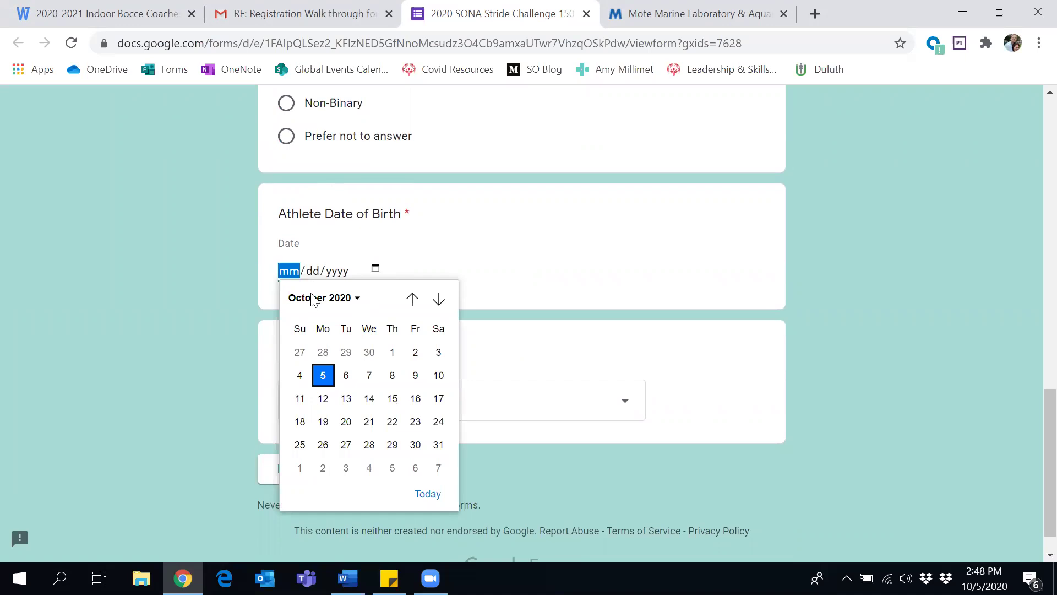
left_click(351, 298)
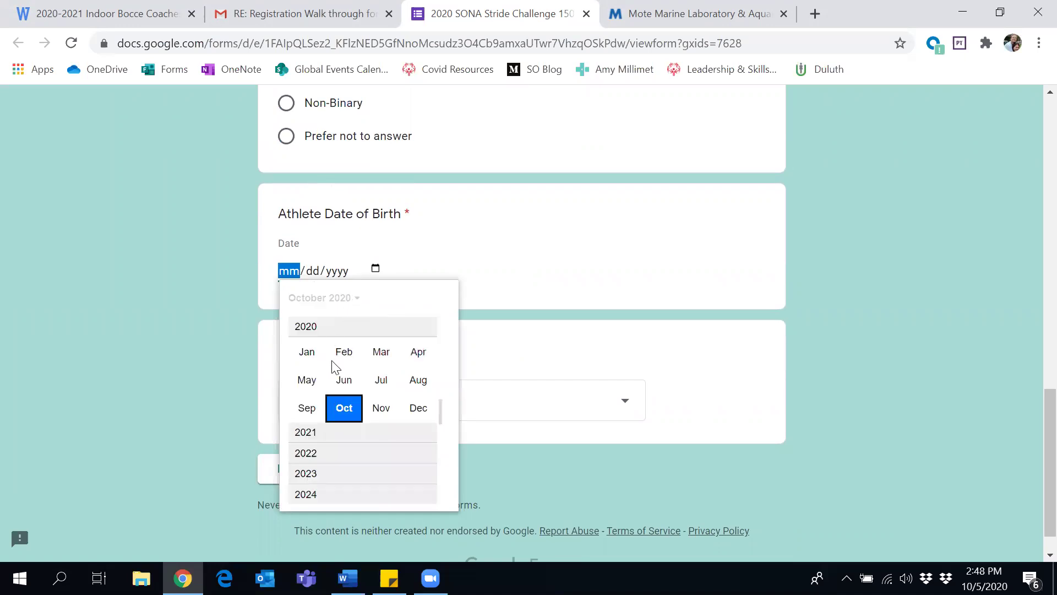
left_click(346, 379)
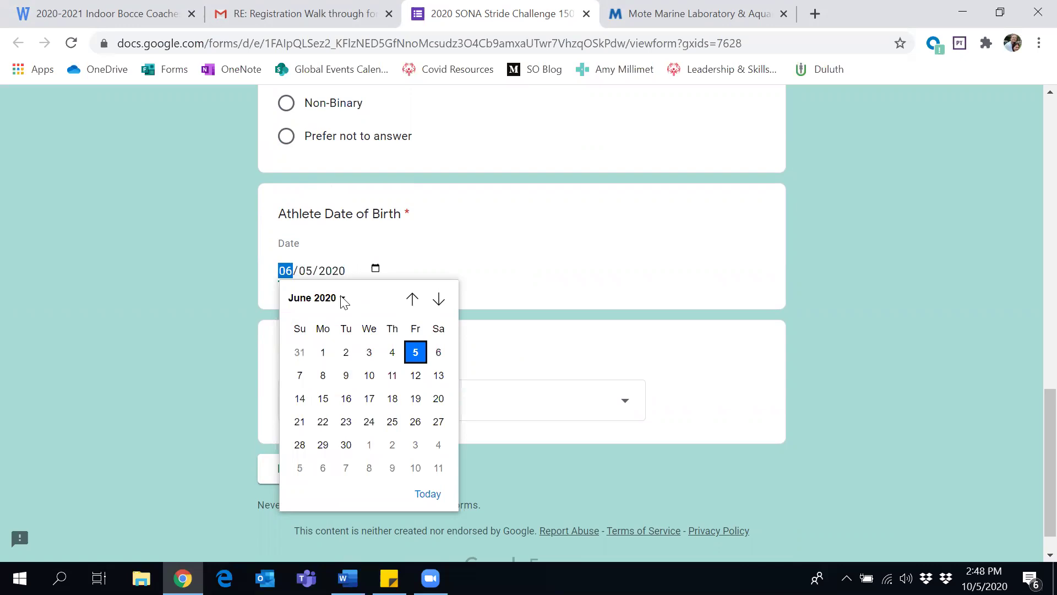
left_click(345, 300)
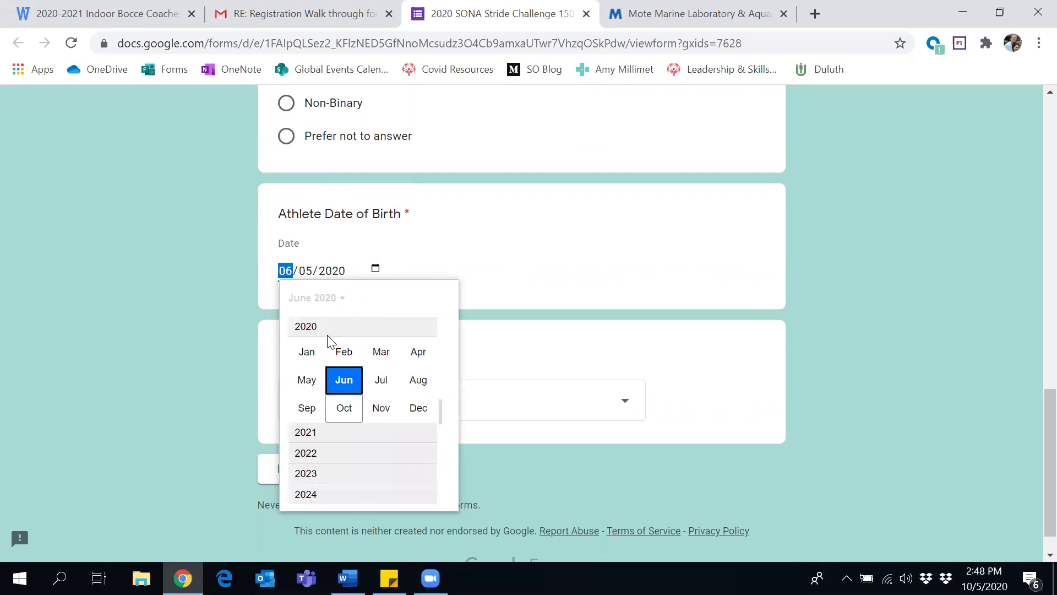
scroll(381, 469, "up", 3)
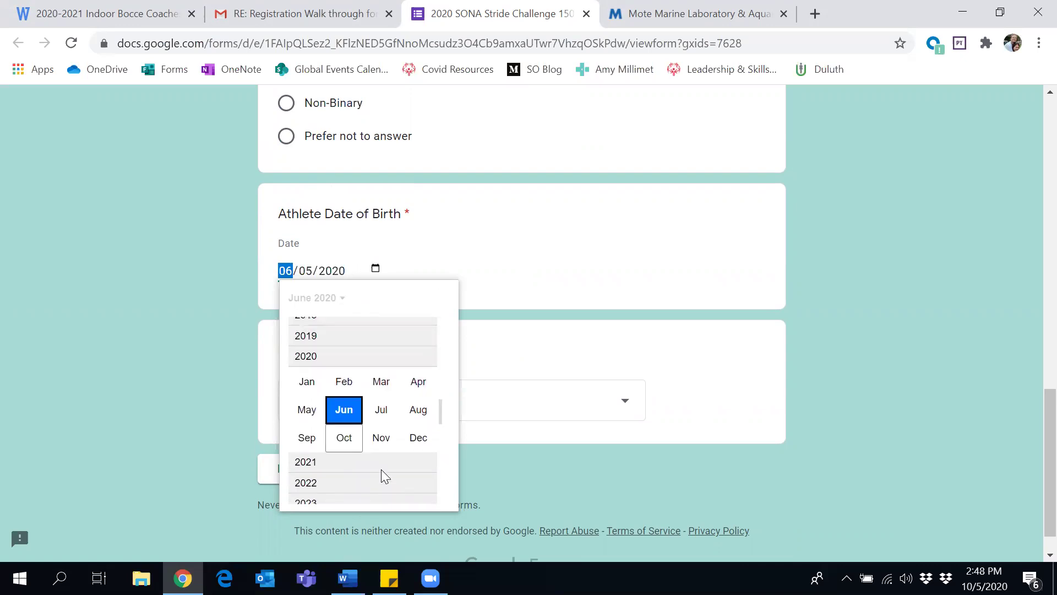
scroll(381, 469, "up", 8)
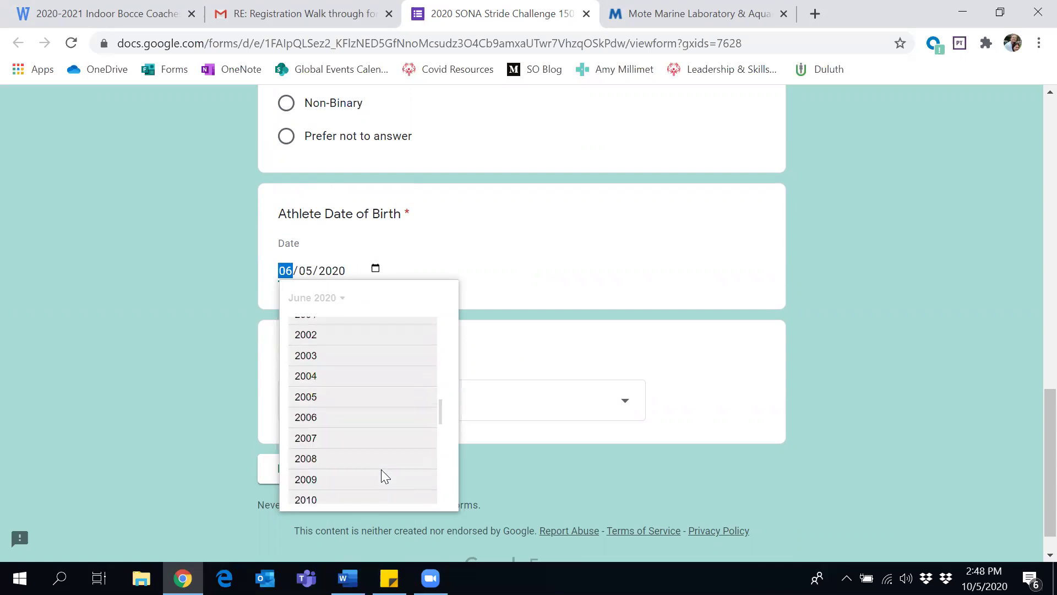
scroll(381, 469, "up", 1)
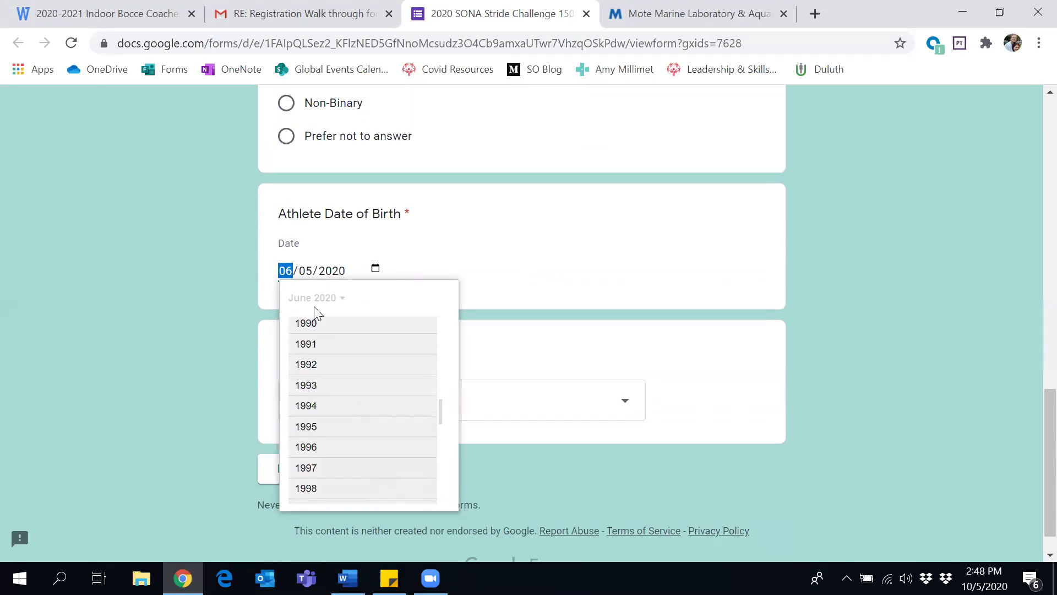
left_click(312, 344)
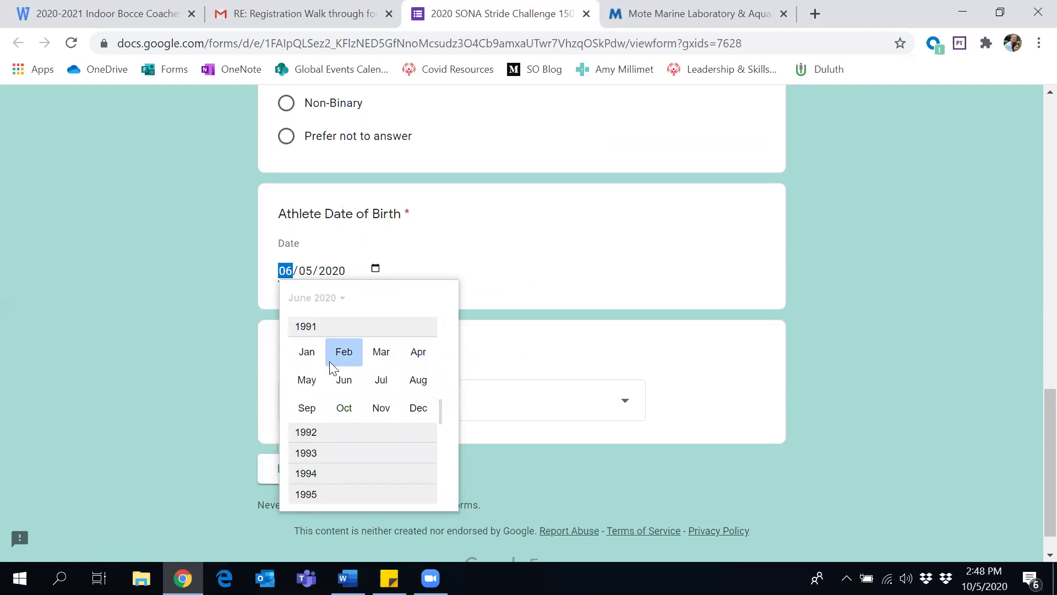
left_click(345, 383)
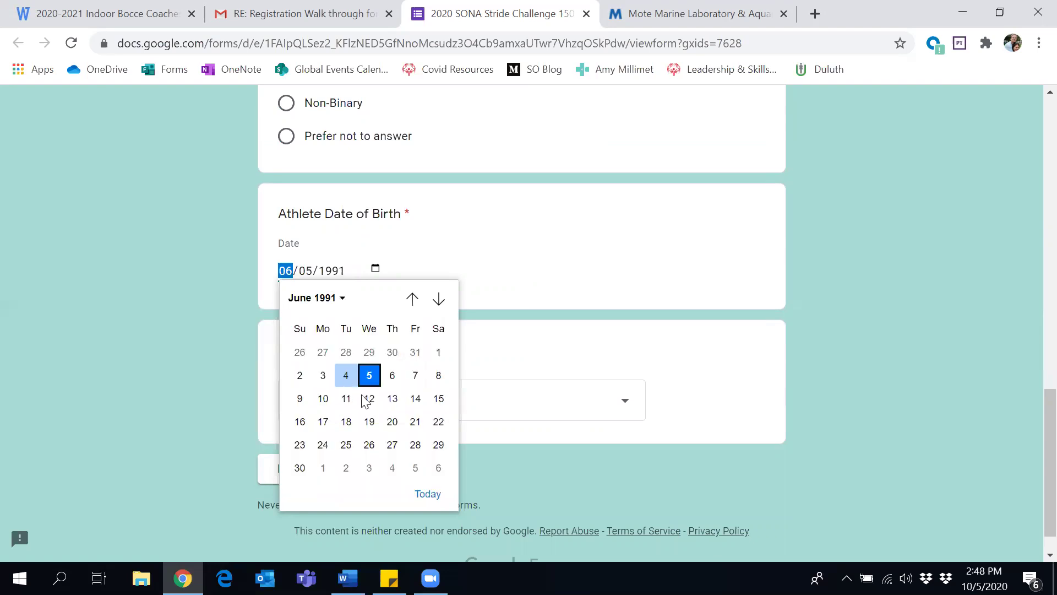
left_click(366, 428)
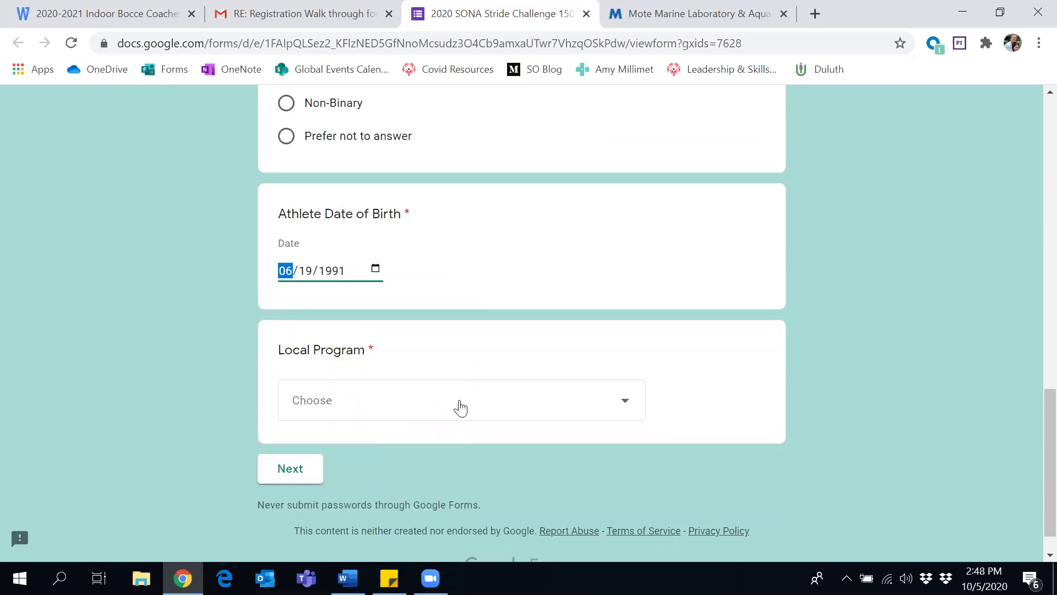
Choose Potter County as the local program
left_click(460, 406)
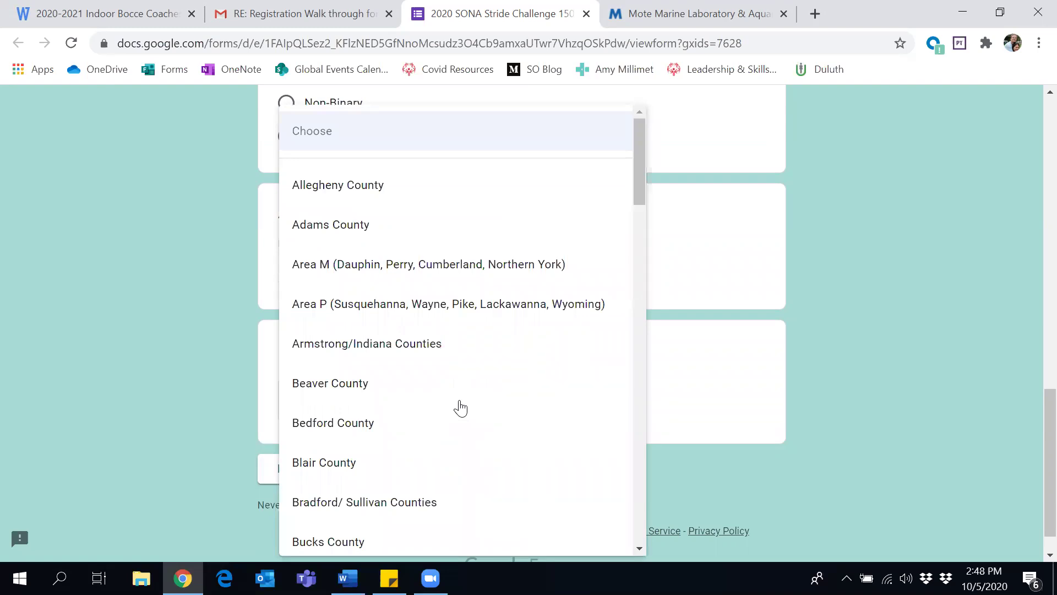
key("p")
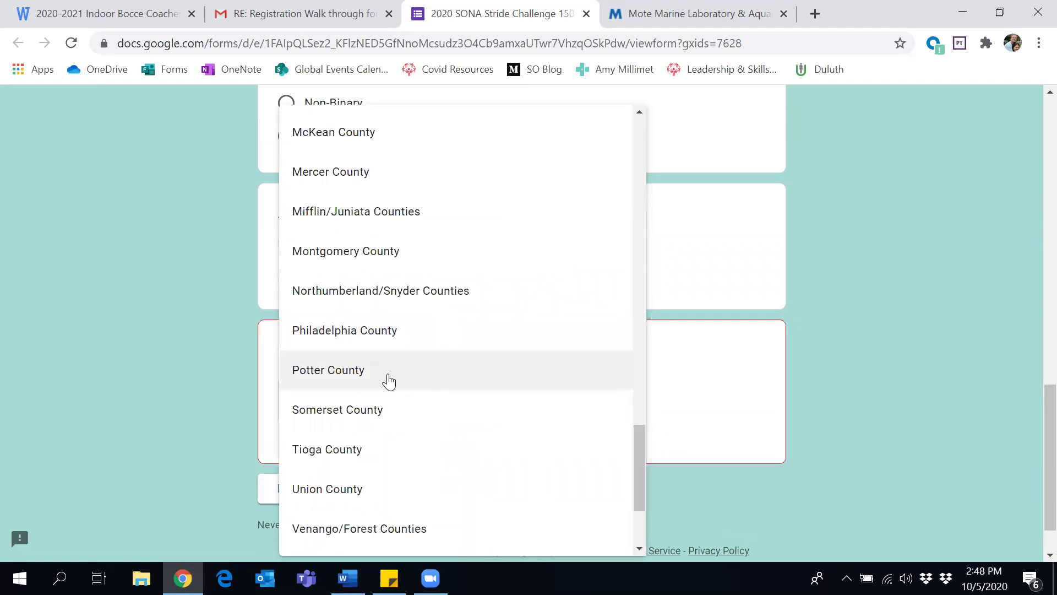
left_click(381, 379)
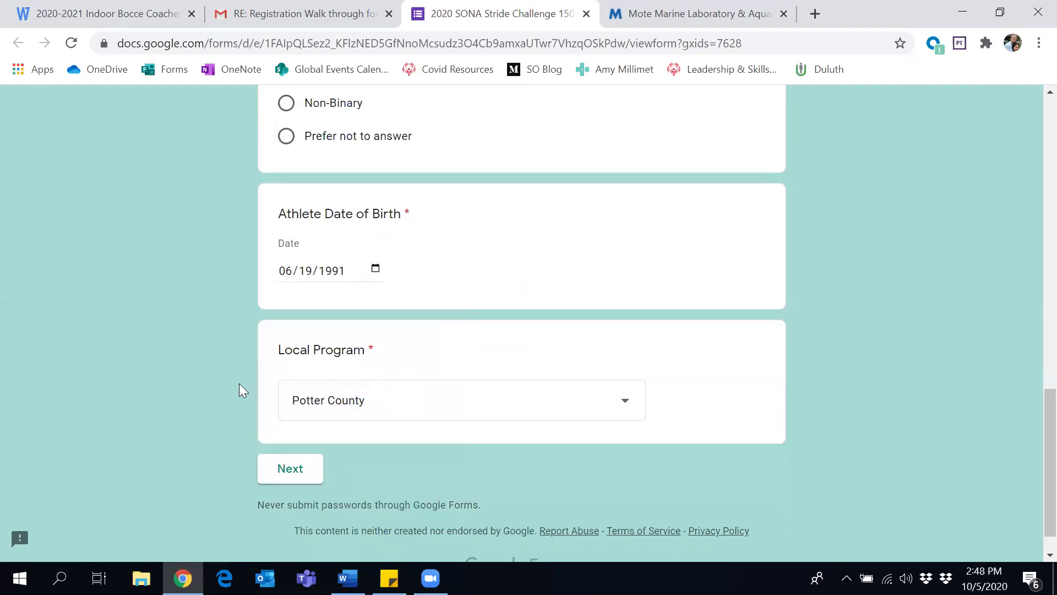
scroll(238, 384, "down", 1)
Enter height 5'2" and weight 168 in the Health Survey, then continue to the waiver
left_click(285, 468)
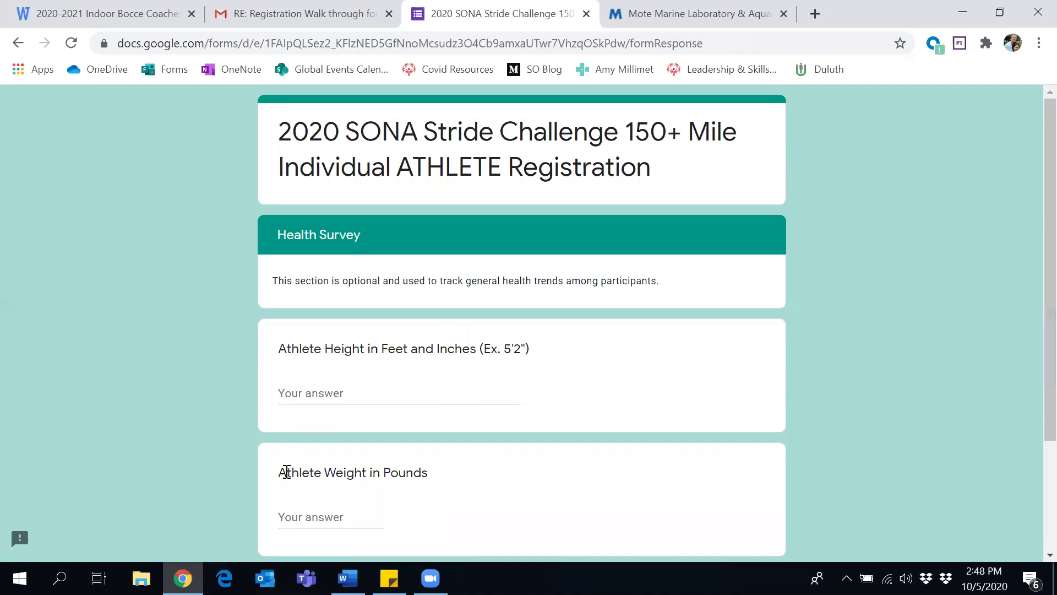
left_click(330, 393)
type("5'2")
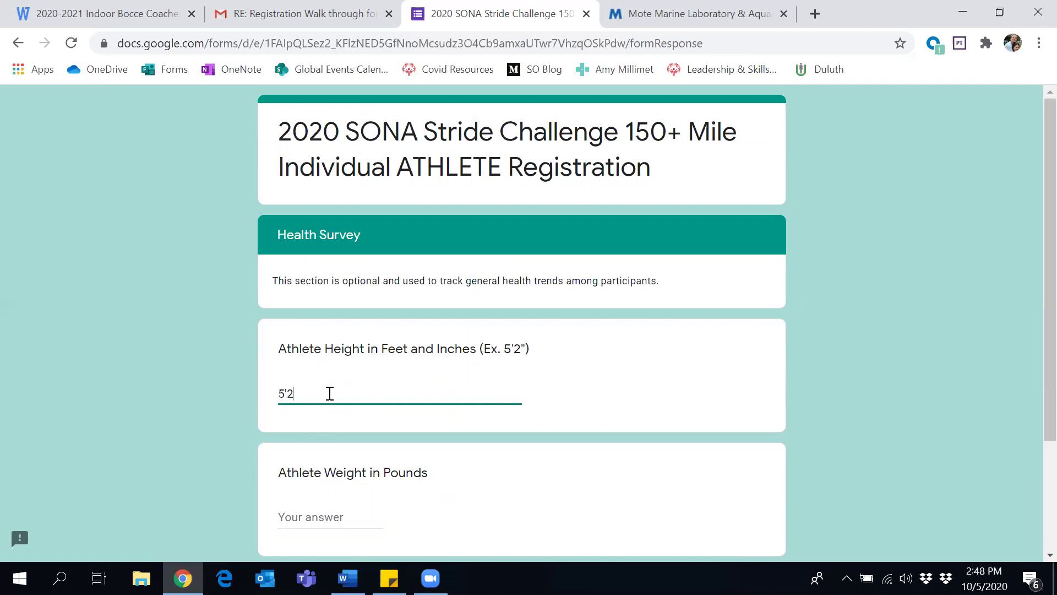
type("\"")
scroll(329, 393, "down", 2)
left_click(319, 430)
type("1")
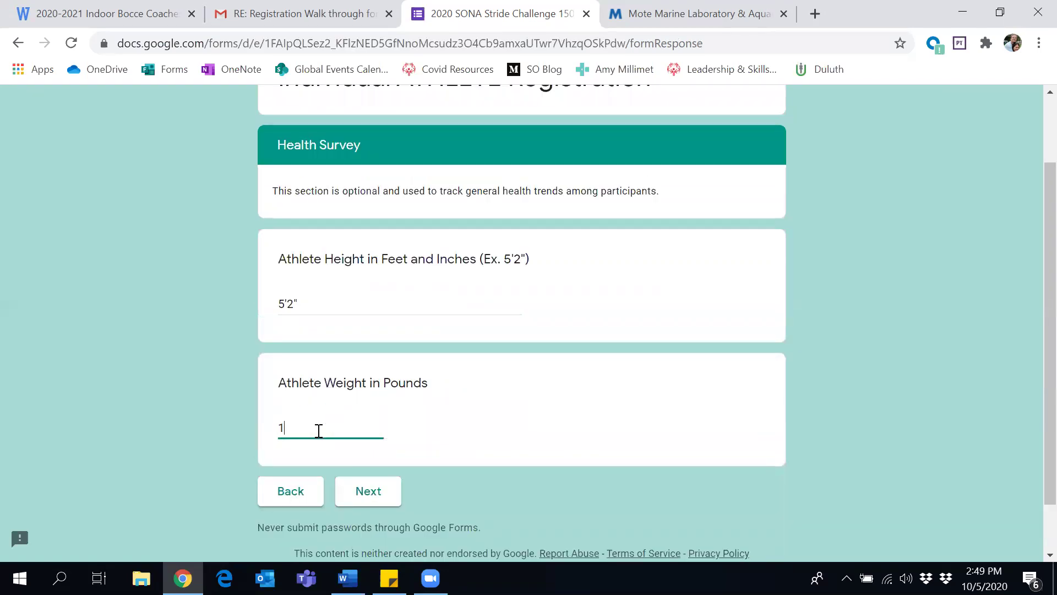
type("68")
left_click(368, 492)
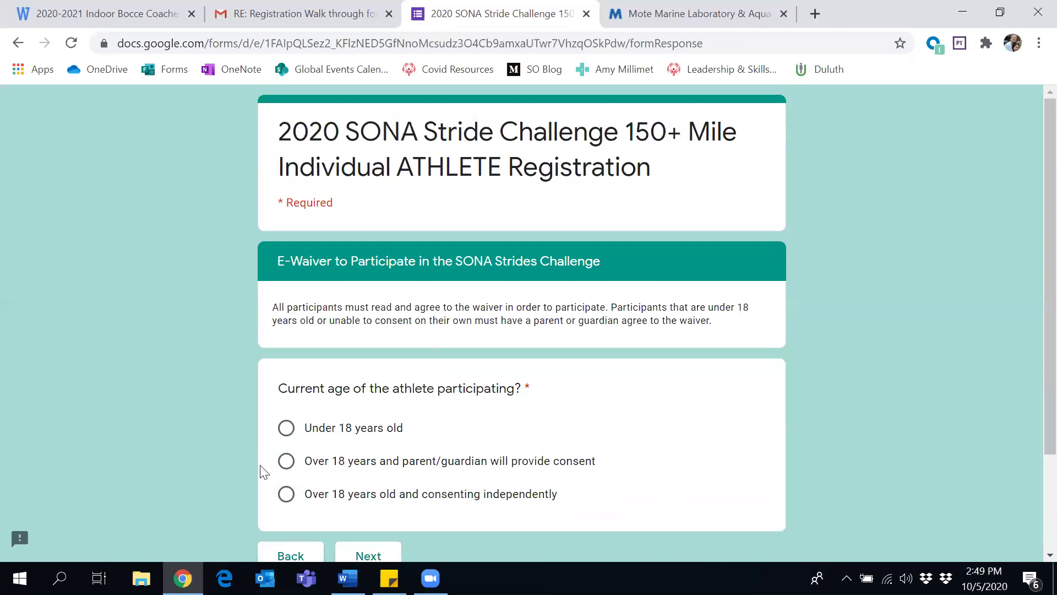
Select 'Over 18 years old and consenting independently' for the age question
left_click(286, 495)
scroll(203, 481, "down", 2)
Select 'I accept' at the end of the E Waiver and type the athlete's full name to confirm
left_click(353, 484)
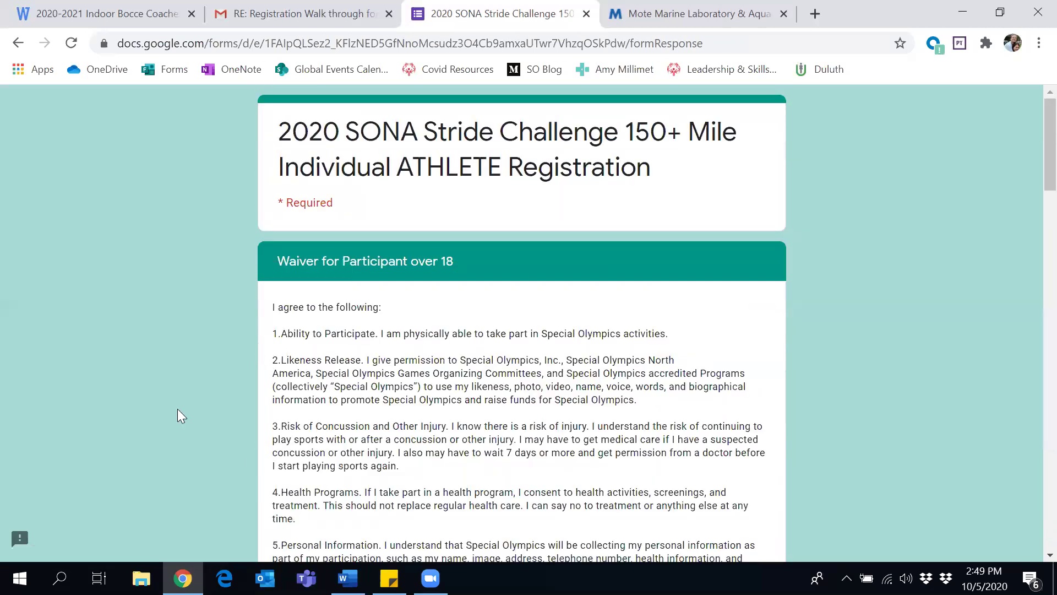
scroll(178, 409, "down", 3)
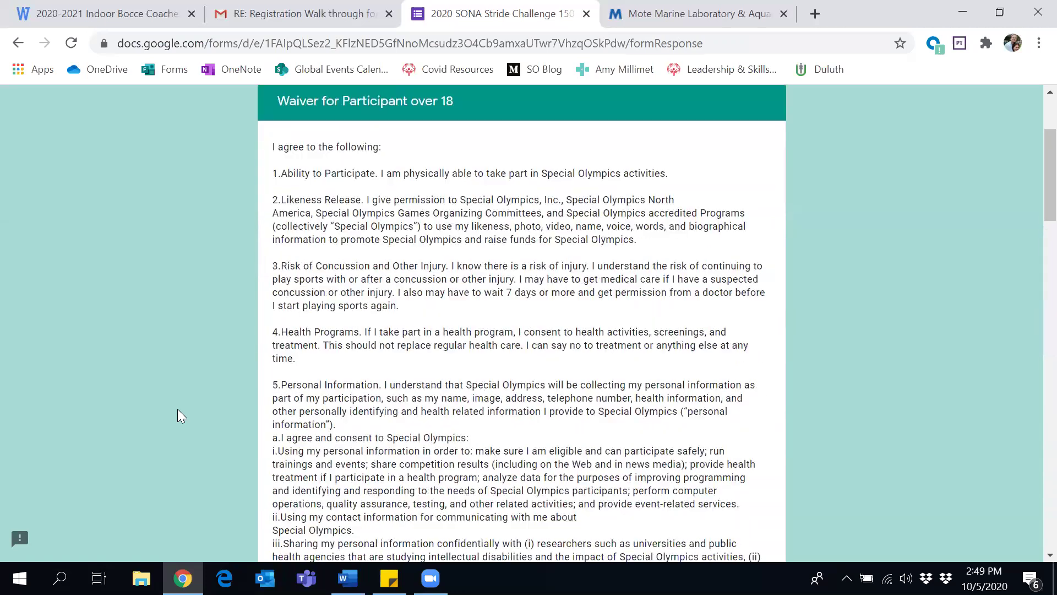
scroll(177, 409, "down", 1)
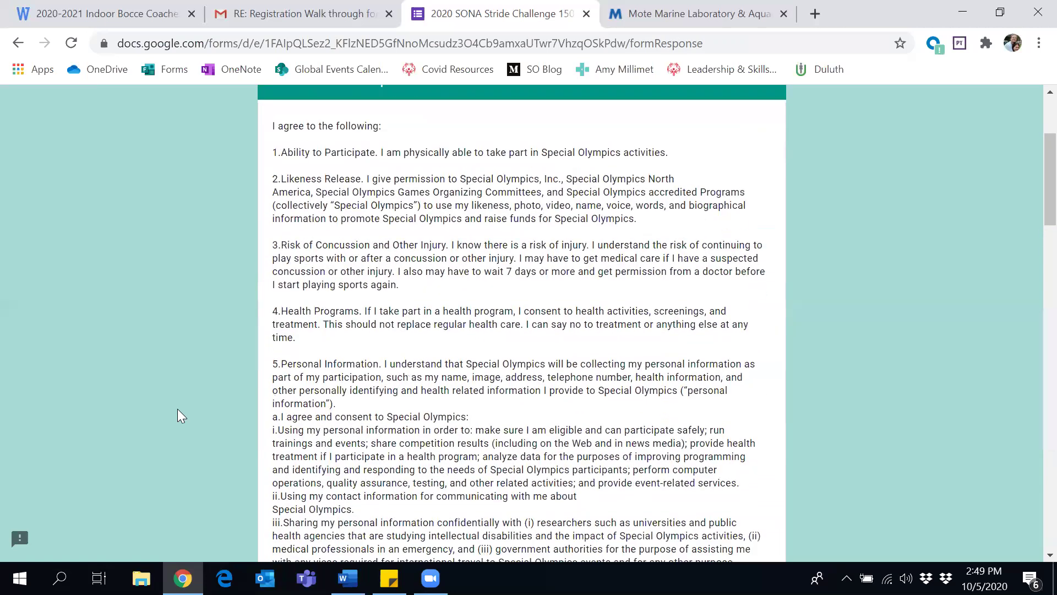
scroll(177, 409, "down", 5)
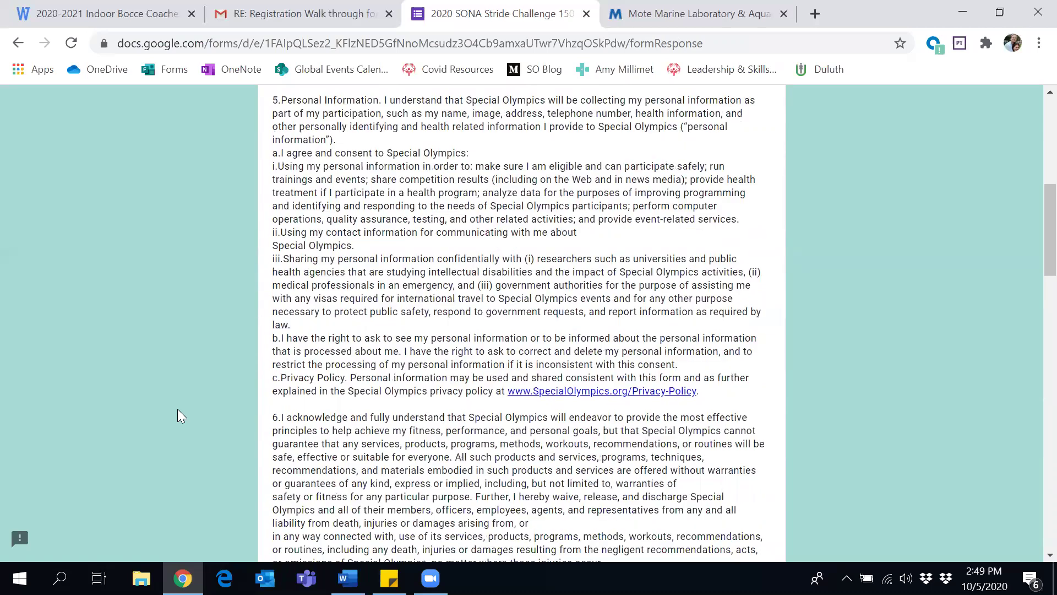
scroll(177, 409, "down", 2)
scroll(178, 409, "down", 1)
scroll(177, 408, "down", 8)
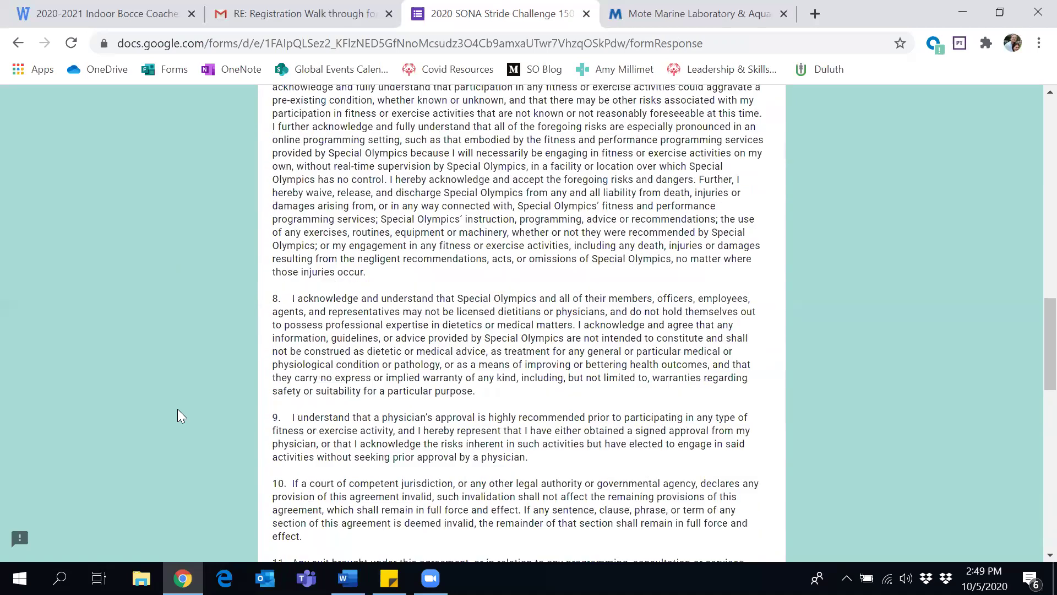
scroll(177, 411, "down", 13)
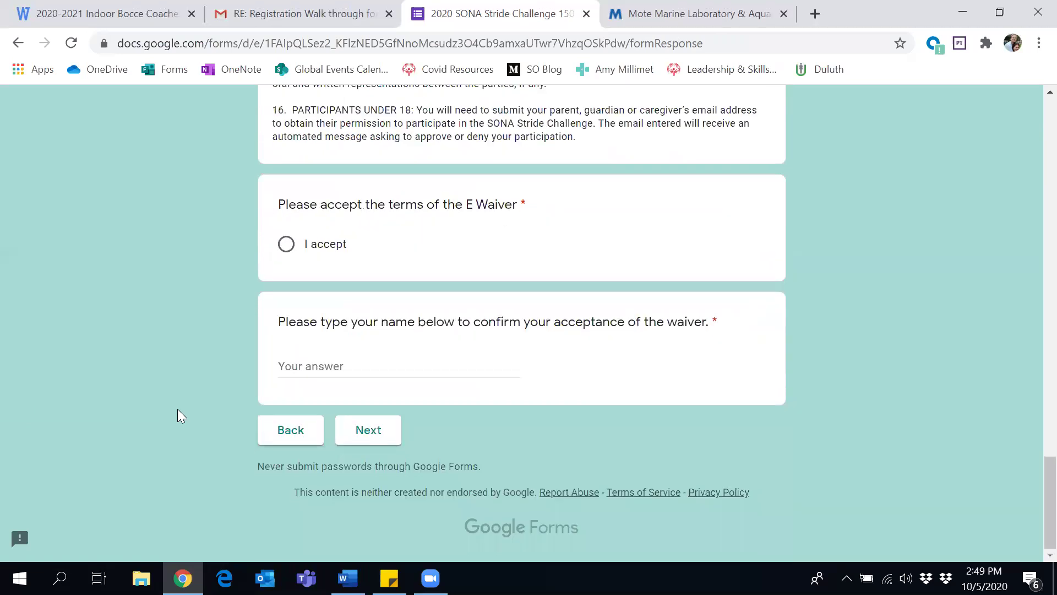
left_click(286, 245)
left_click(298, 365)
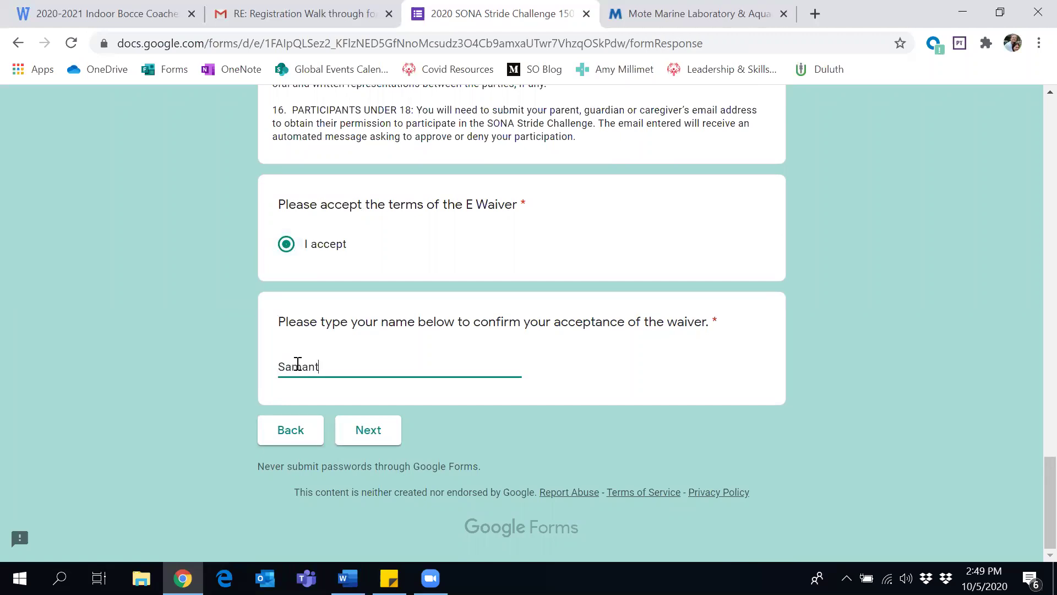
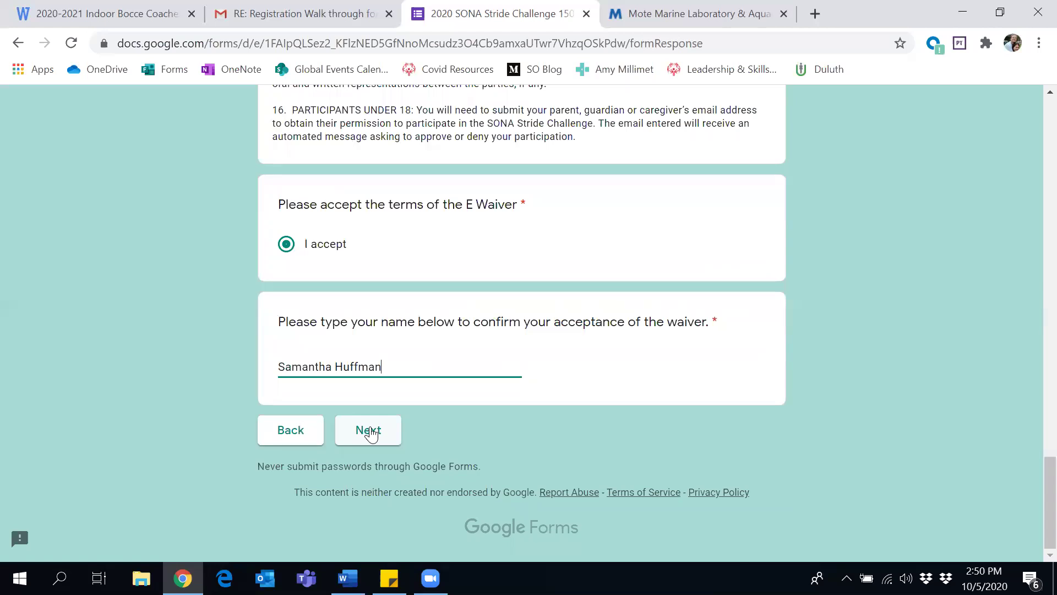
Tick all three readiness checkboxes, submit the form, and follow the Challenge Hound link
left_click(370, 431)
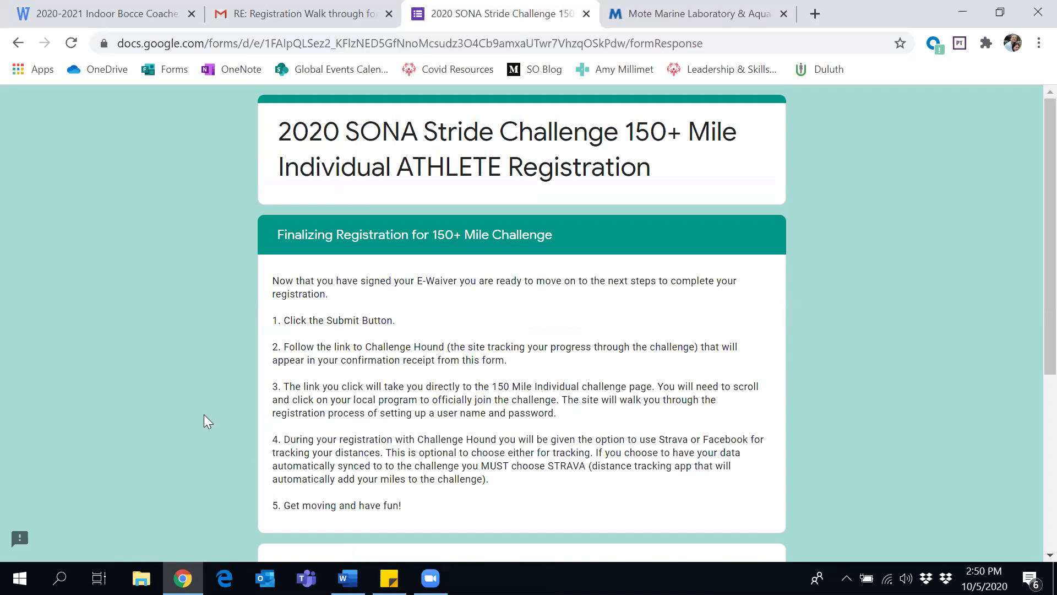
scroll(203, 415, "down", 2)
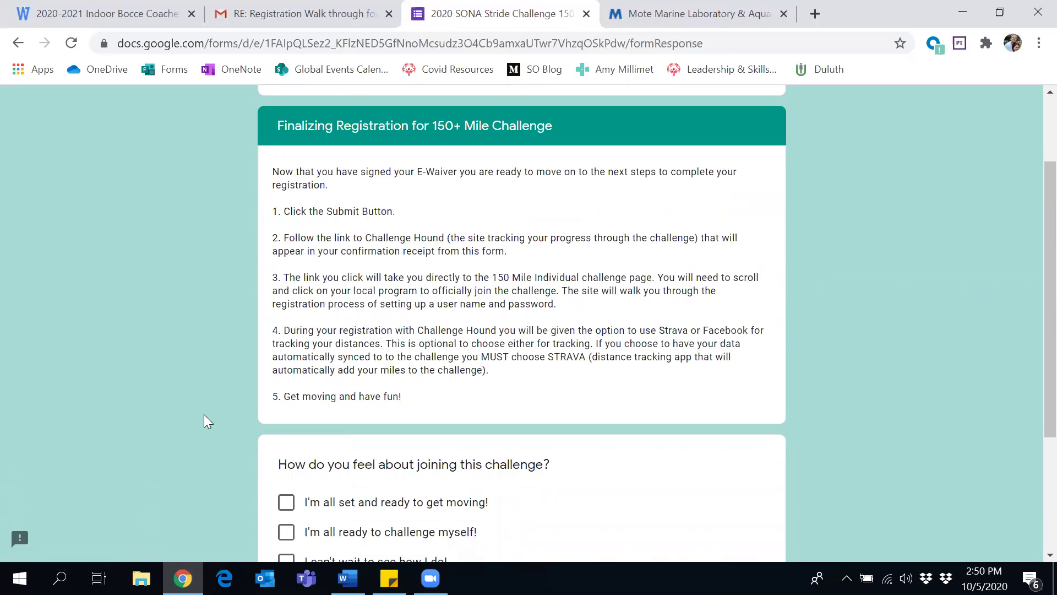
scroll(204, 414, "down", 2)
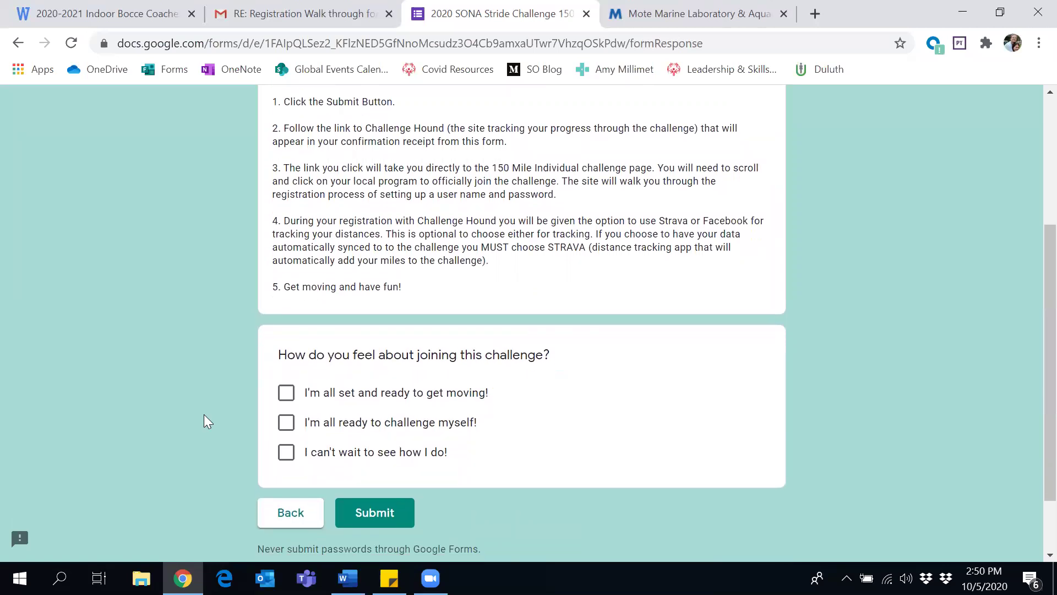
left_click(281, 394)
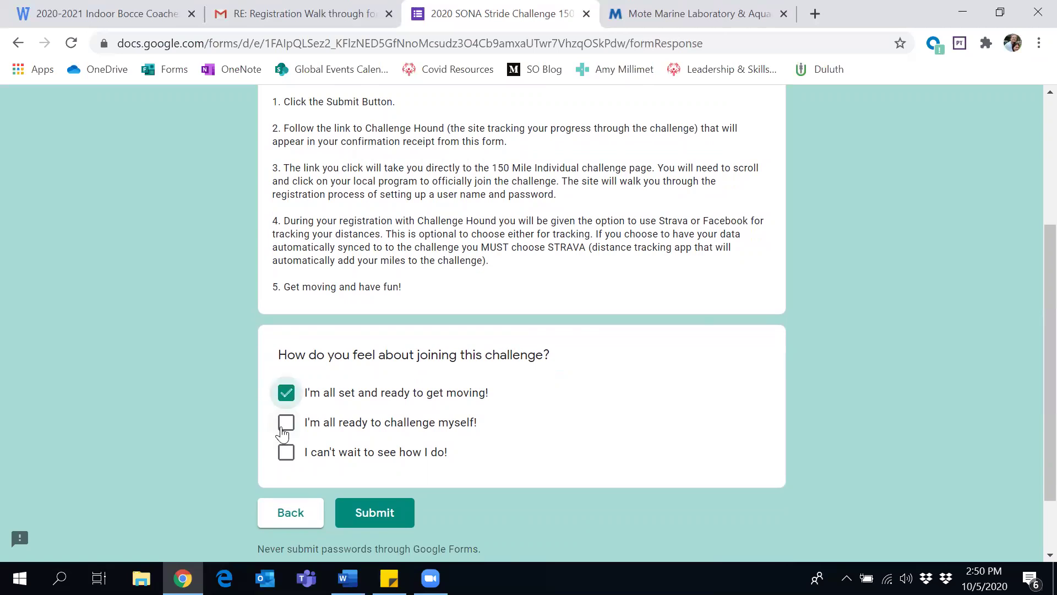
left_click(284, 431)
left_click(285, 454)
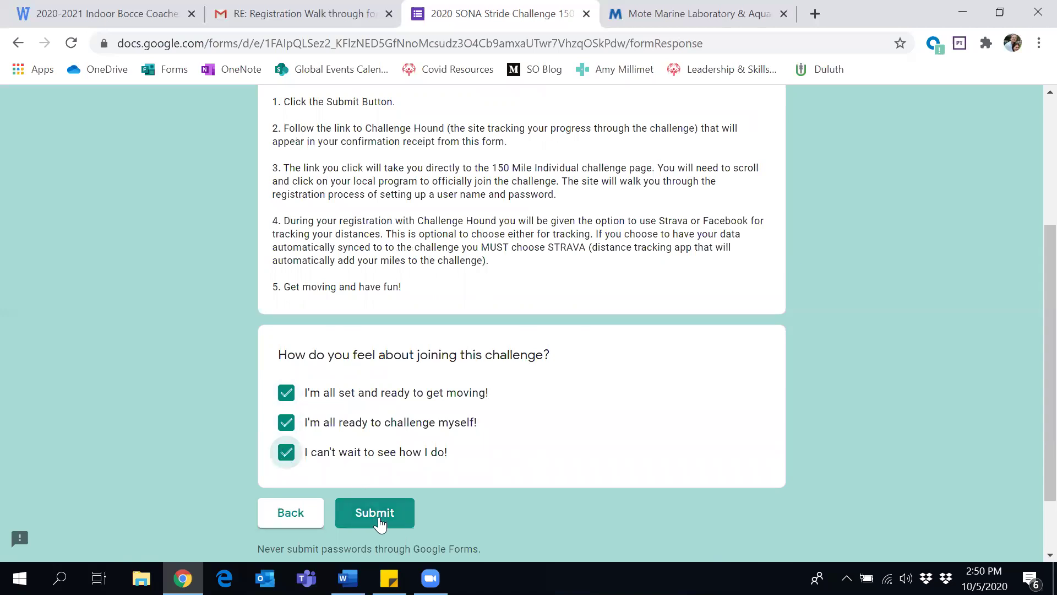
left_click(380, 522)
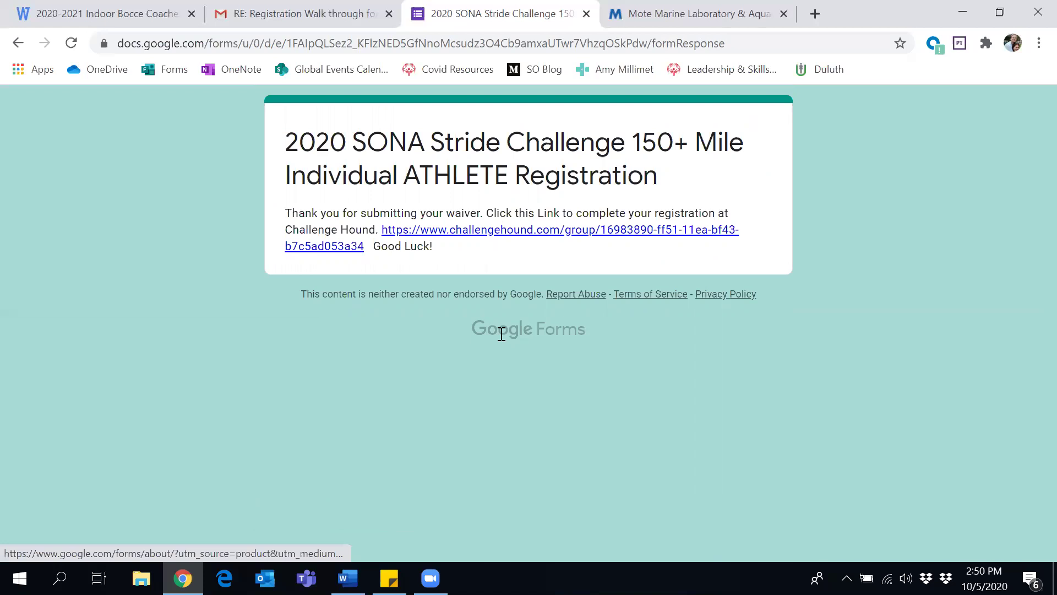
left_click(535, 239)
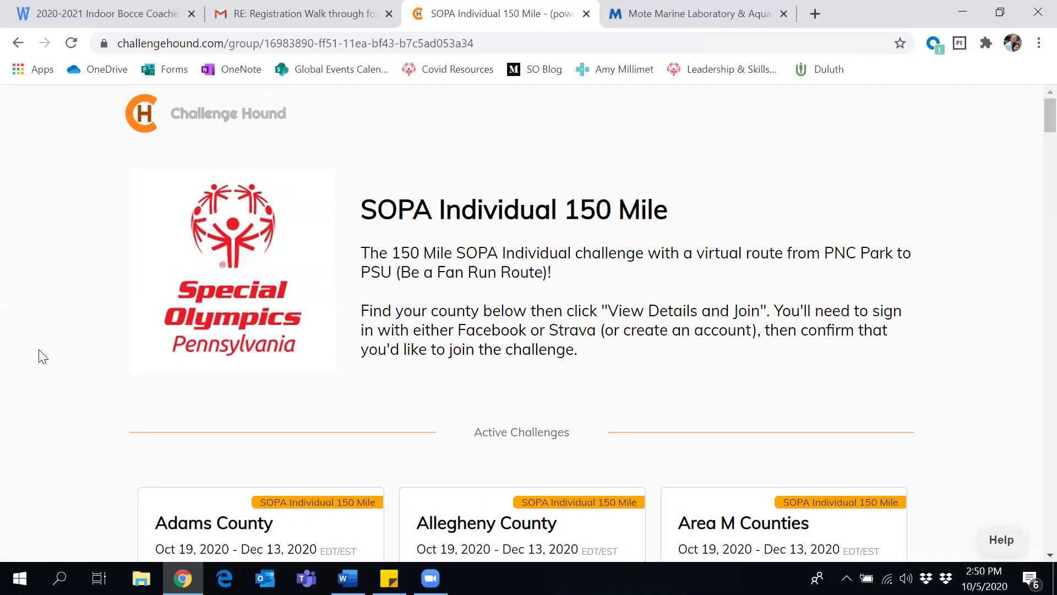
Open Potter County's 'View Details and Join Challenge' page from the county listings
scroll(42, 356, "down", 20)
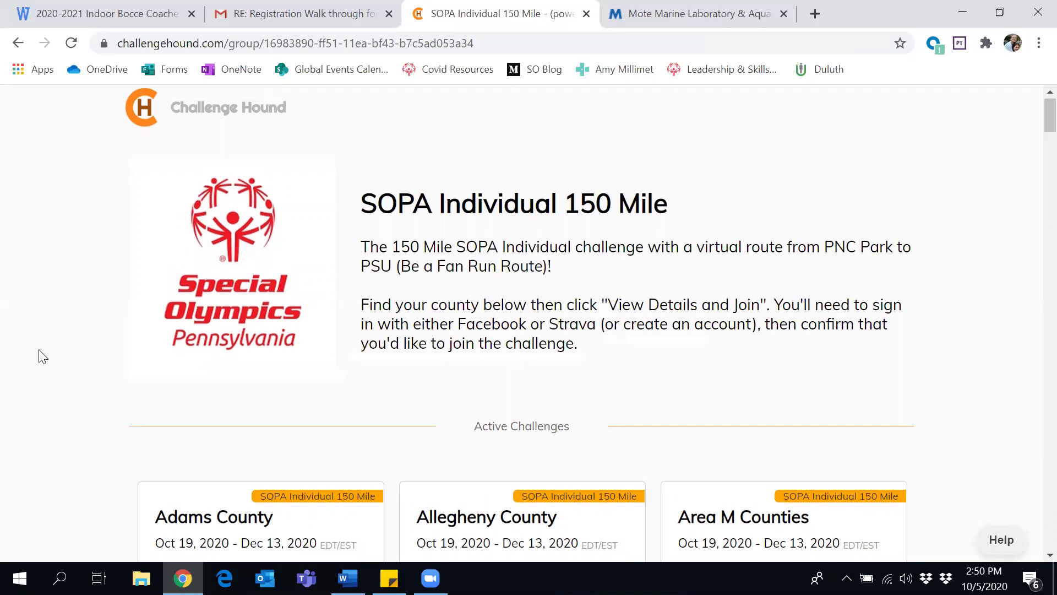
scroll(41, 356, "down", 20)
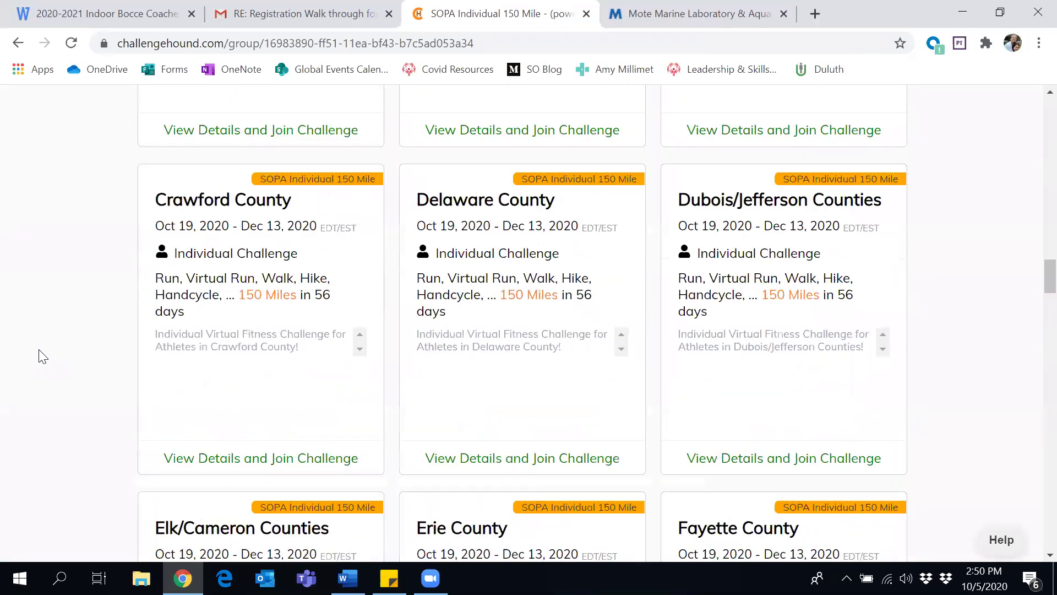
scroll(42, 356, "down", 20)
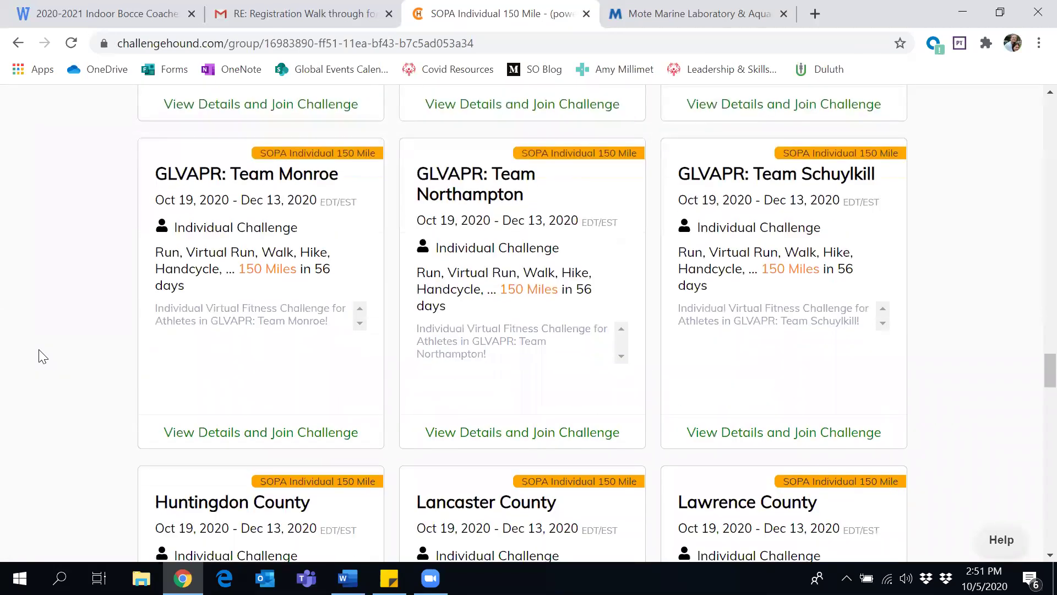
scroll(42, 356, "down", 10)
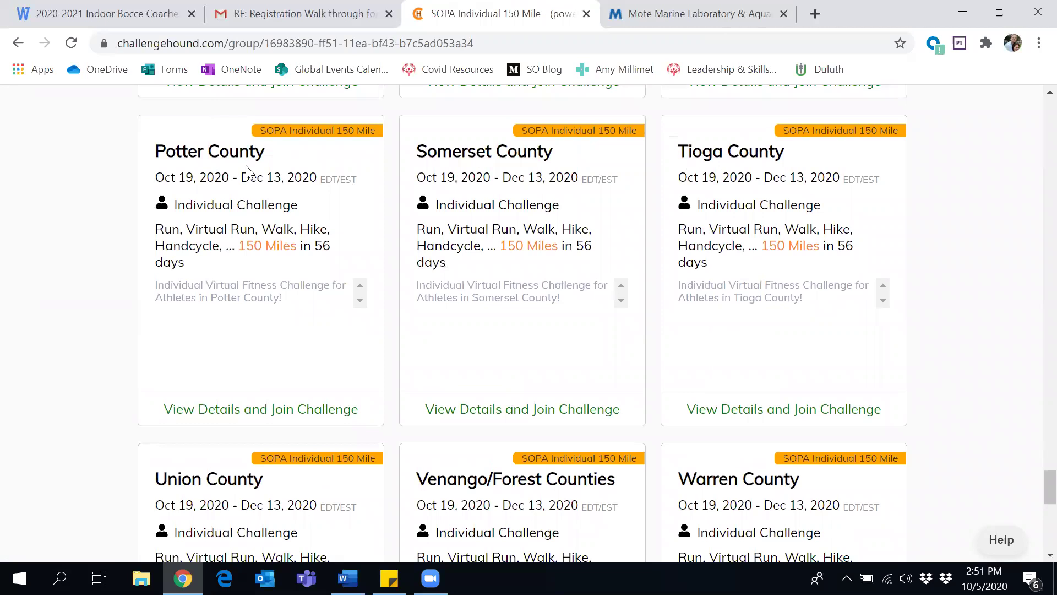
left_click(264, 419)
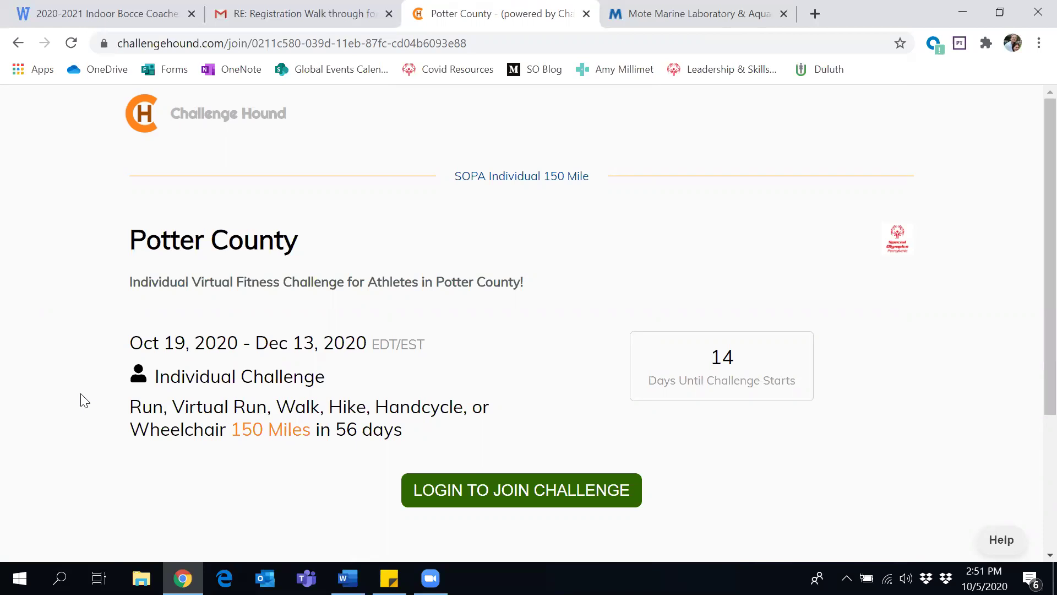
Go to Login to Join Challenge, try Continue with Facebook, then close the Facebook window
left_click(463, 492)
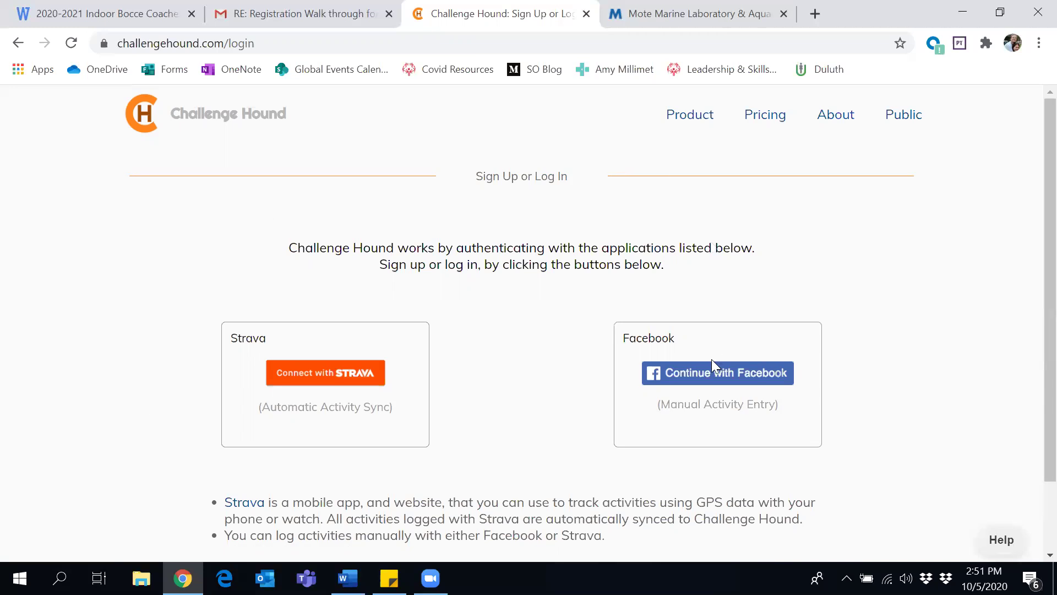
right_click(712, 374)
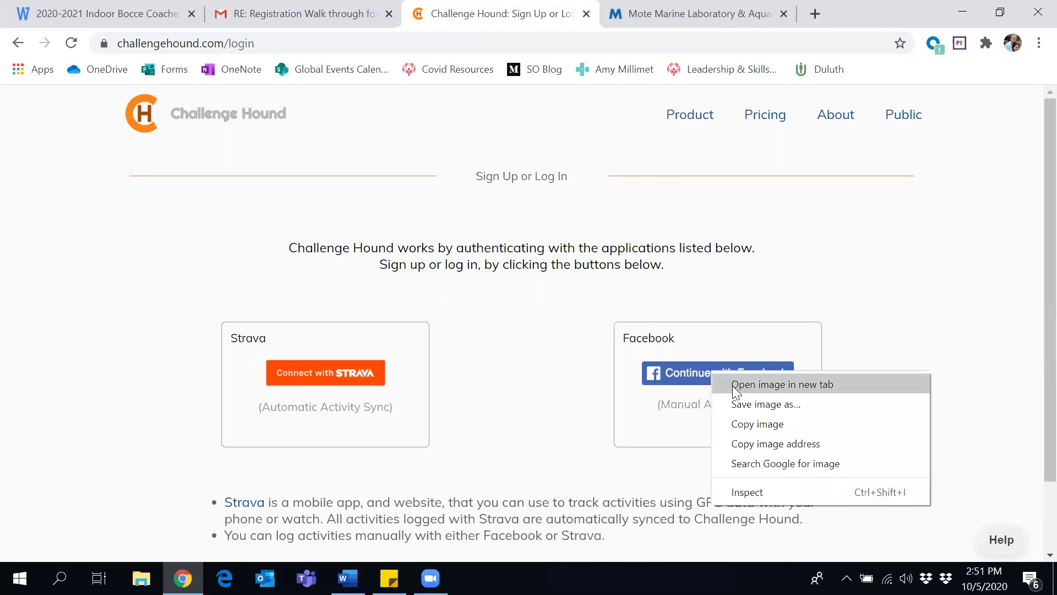
left_click(661, 372)
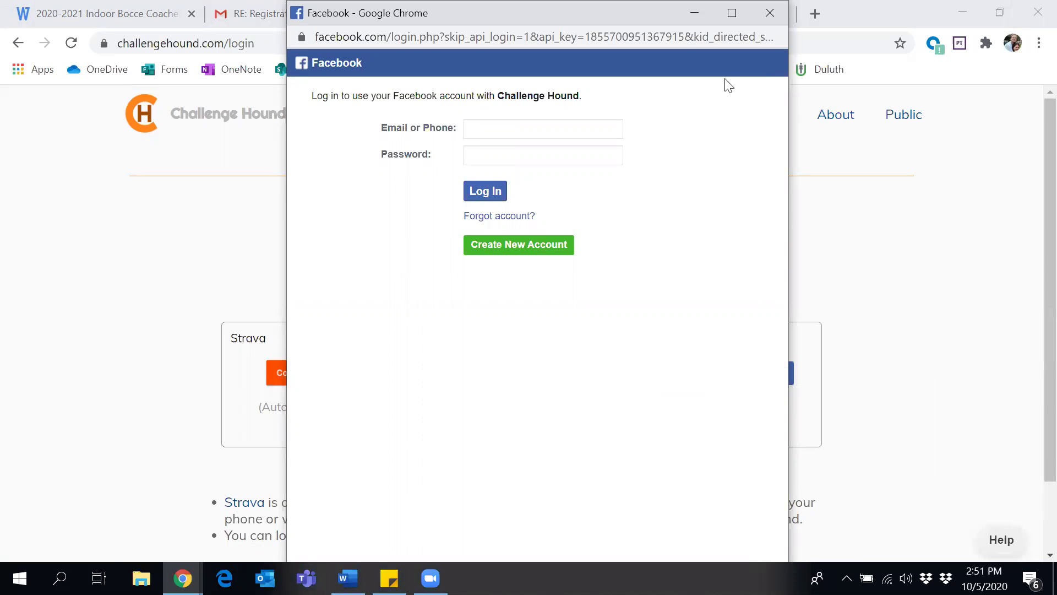
left_click_drag(725, 84, 725, 260)
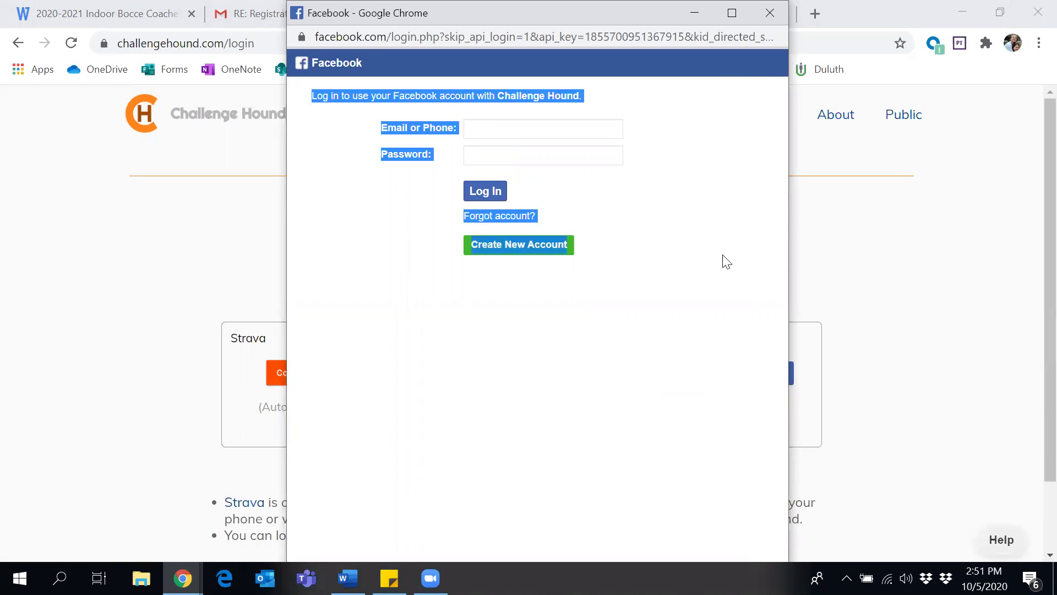
left_click(845, 118)
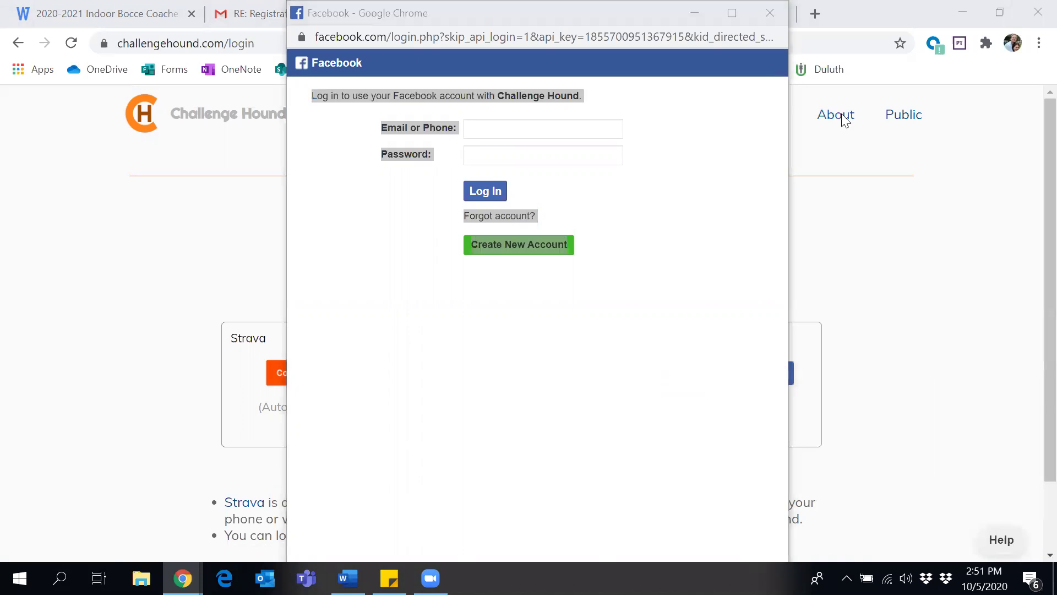
left_click(770, 16)
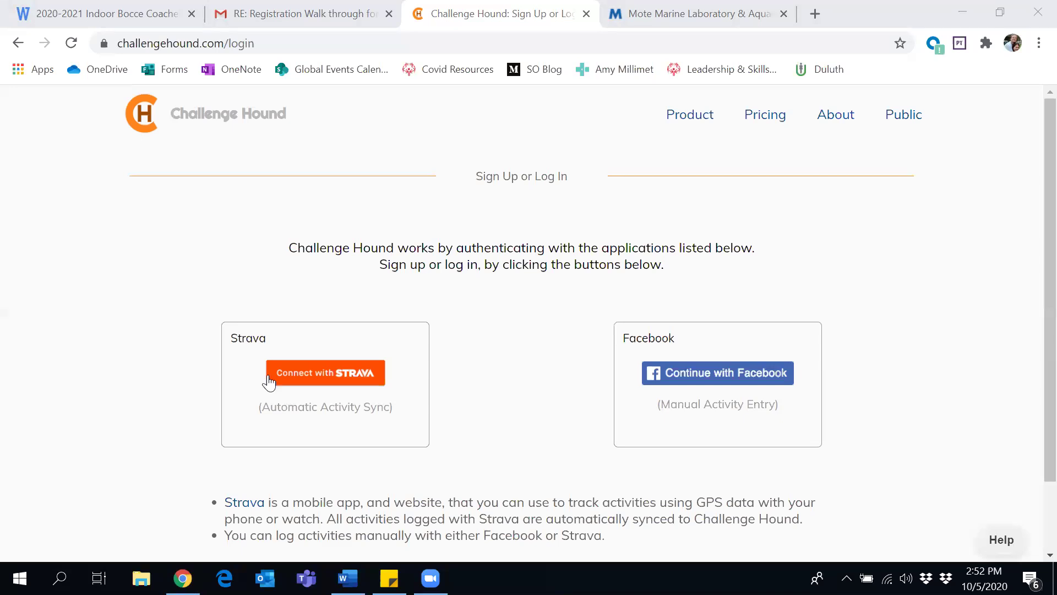
Choose to connect the account through Strava and review the Strava login page
left_click(297, 380)
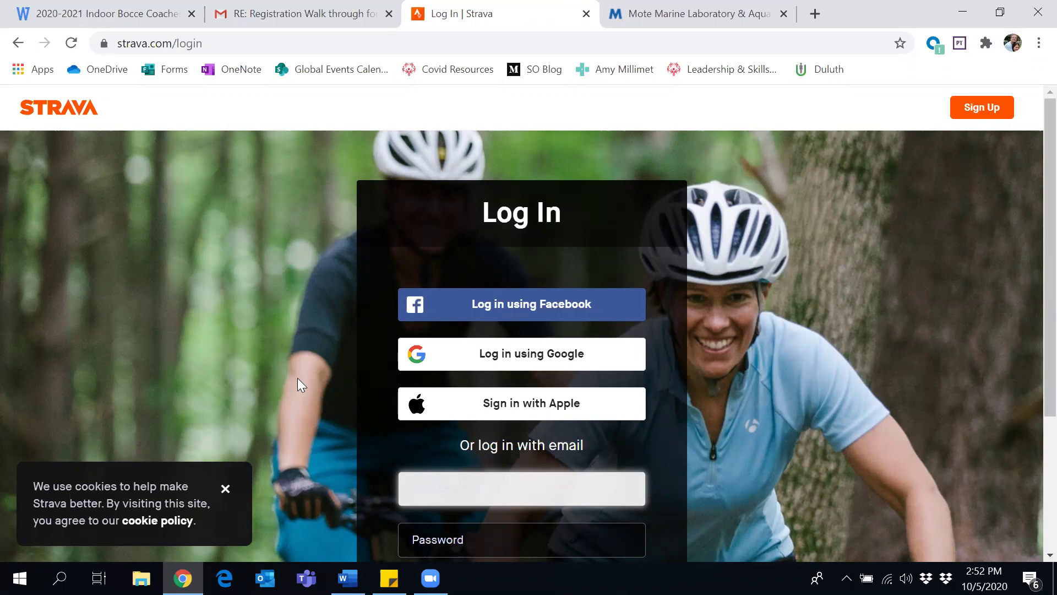
scroll(297, 378, "down", 3)
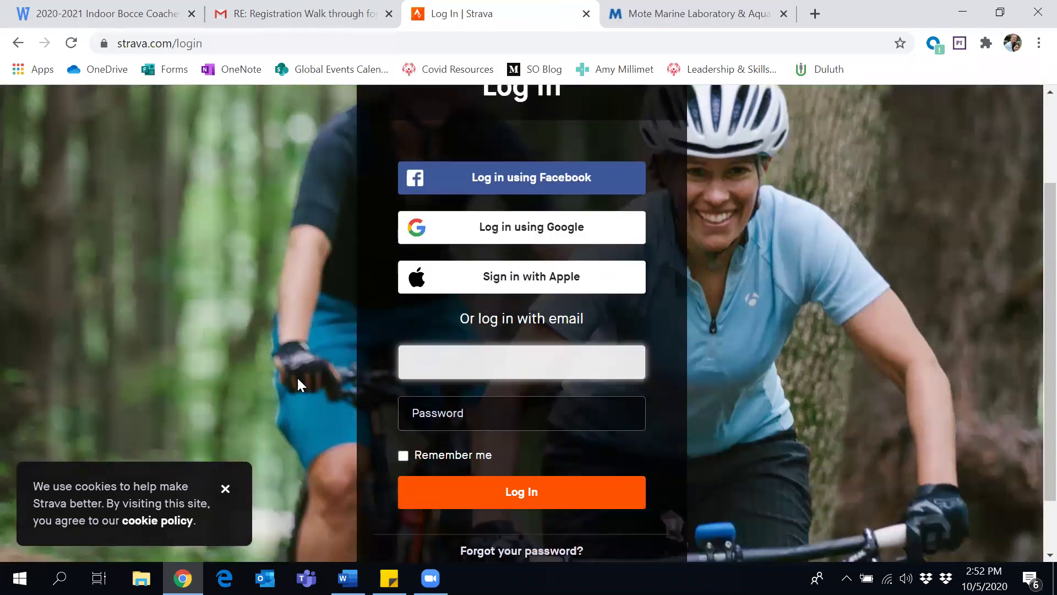
scroll(297, 380, "down", 1)
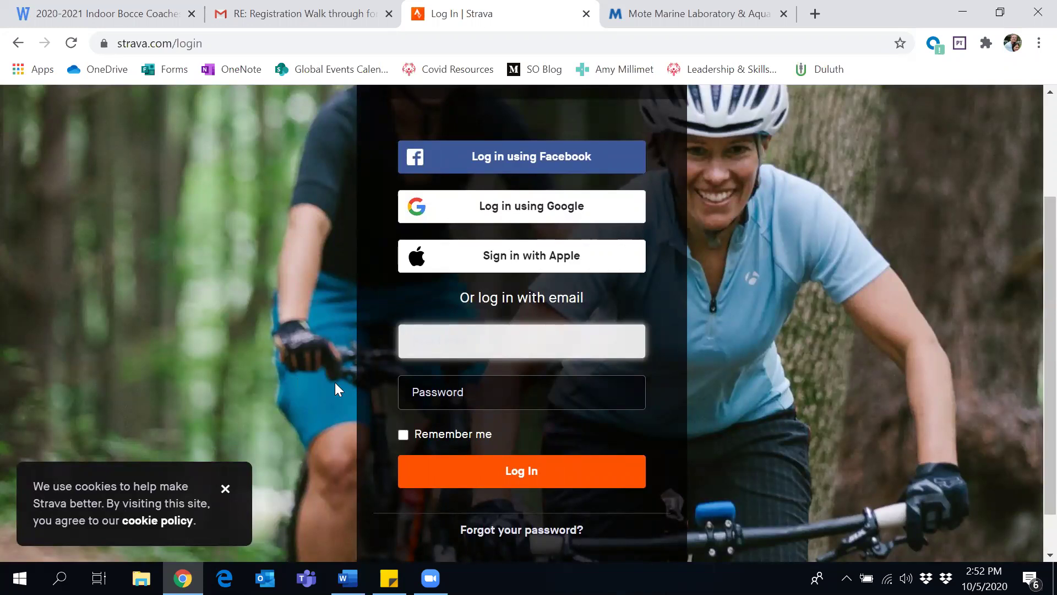
scroll(342, 405, "down", 1)
scroll(343, 405, "up", 3)
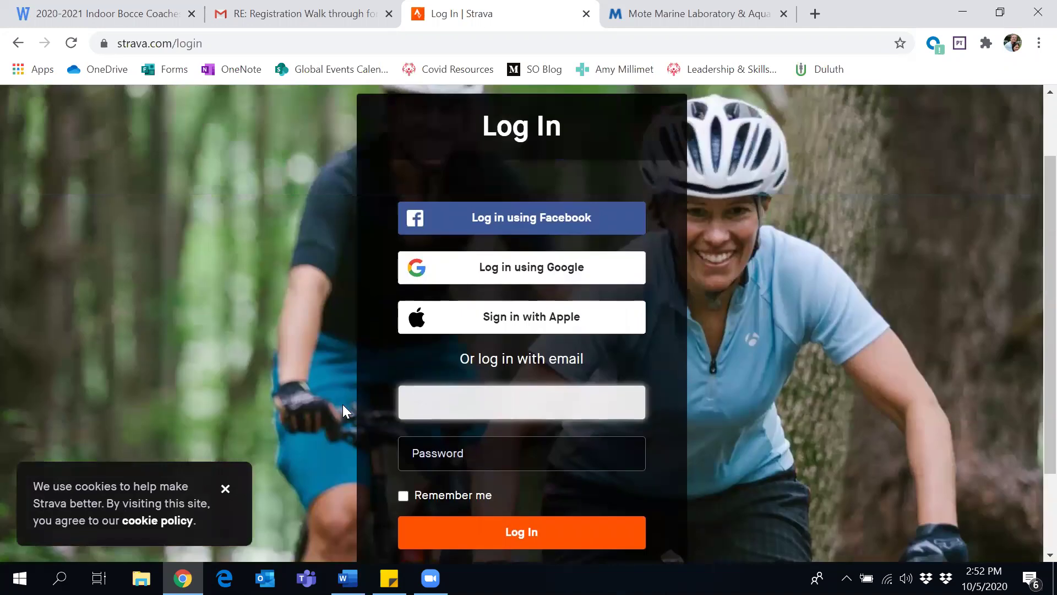
Log in with the saved email and a password, getting a mismatch error, and zoom out
left_click(440, 444)
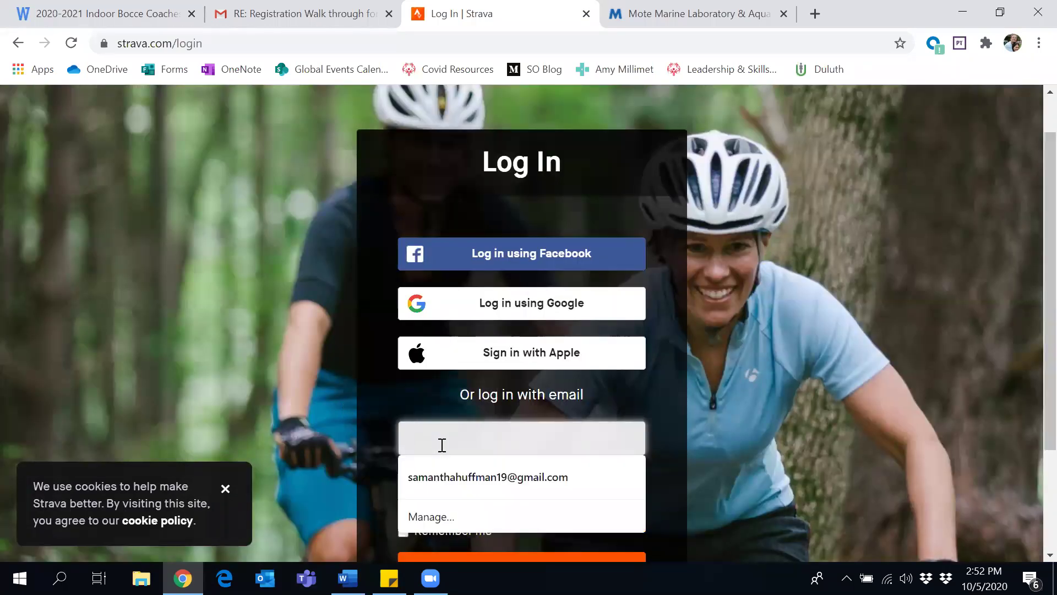
left_click(443, 471)
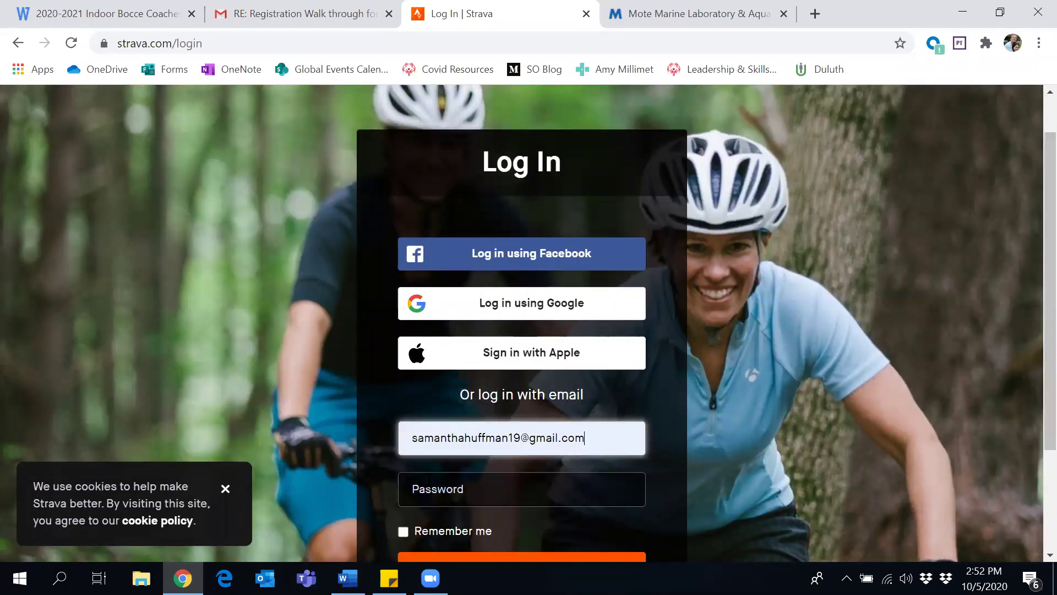
left_click(435, 488)
type("********")
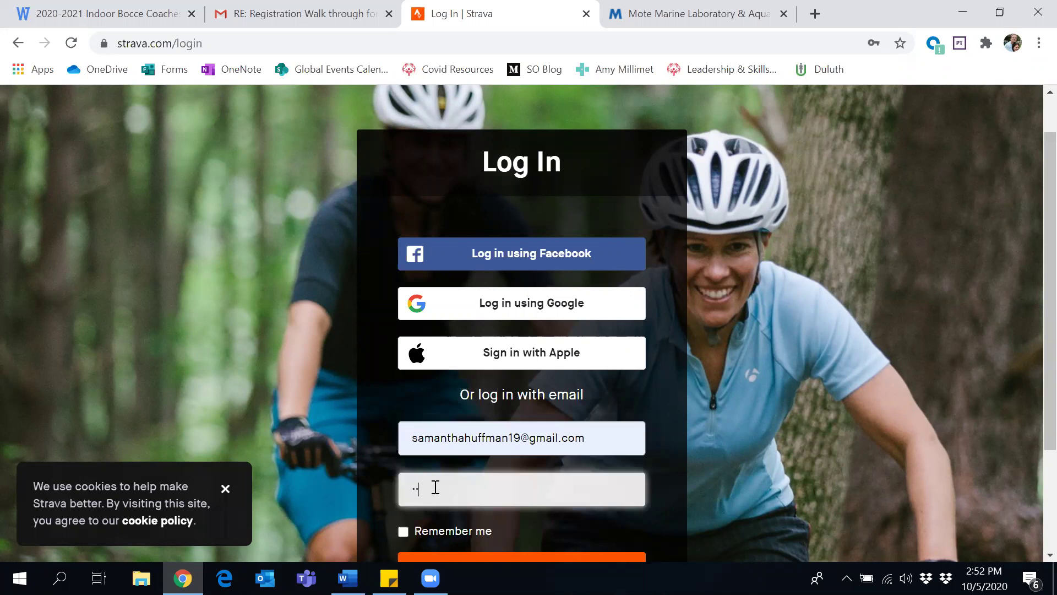
type("***")
scroll(347, 468, "down", 2)
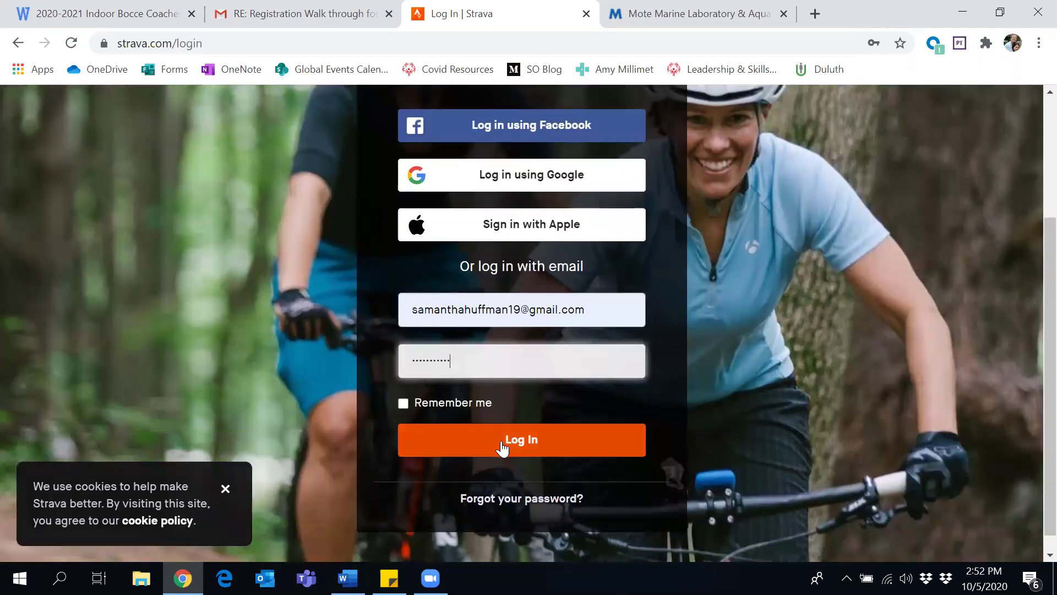
left_click(502, 440)
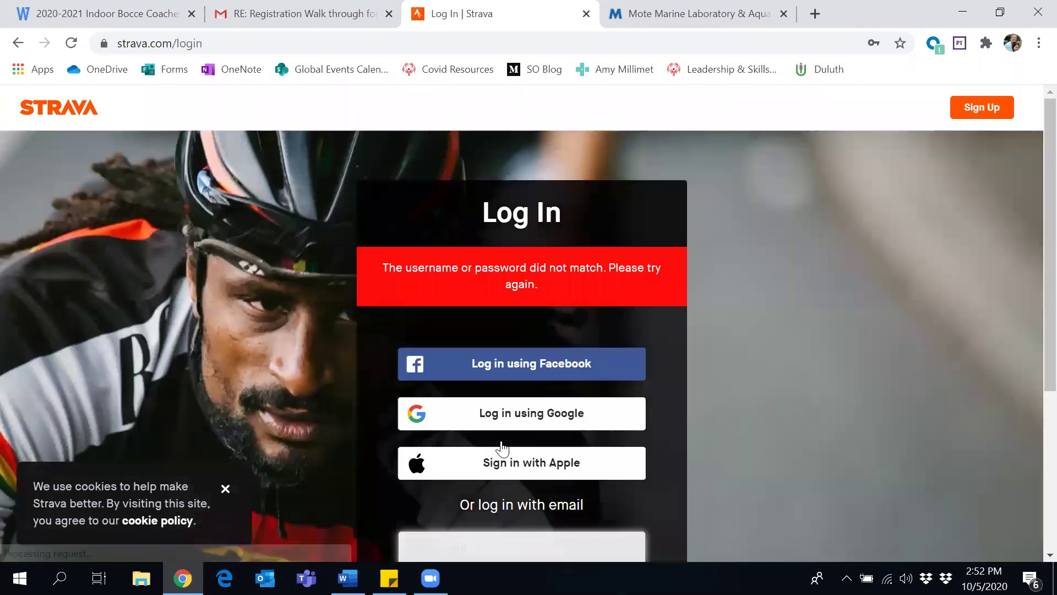
scroll(399, 430, "down", 1)
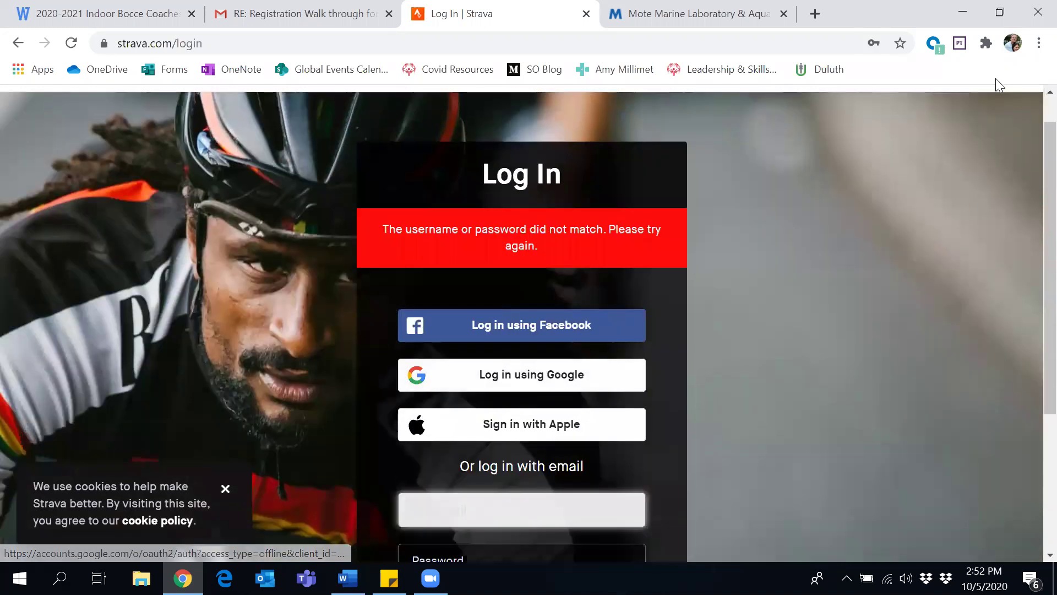
key("ctrl+minus")
scroll(956, 204, "up", 1)
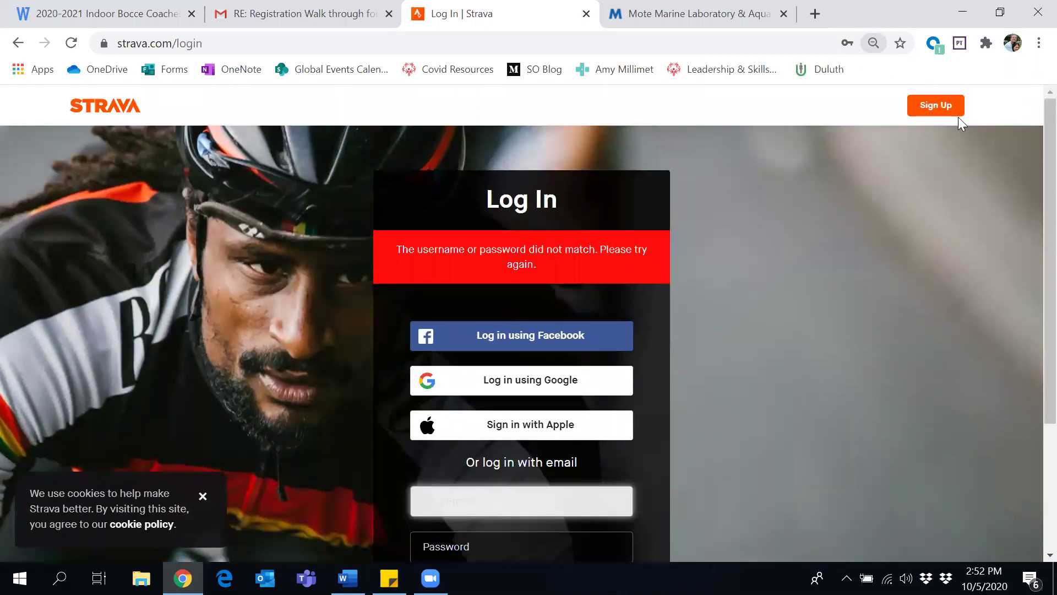
Sign up for a new Strava account with the saved email and a new password, saving the password
left_click(951, 105)
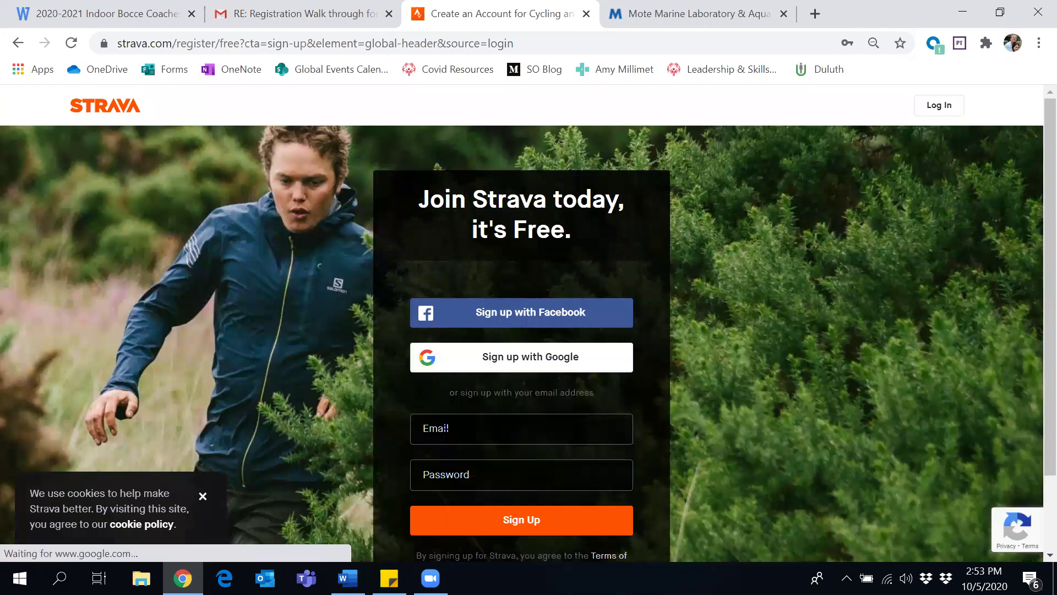
left_click(427, 430)
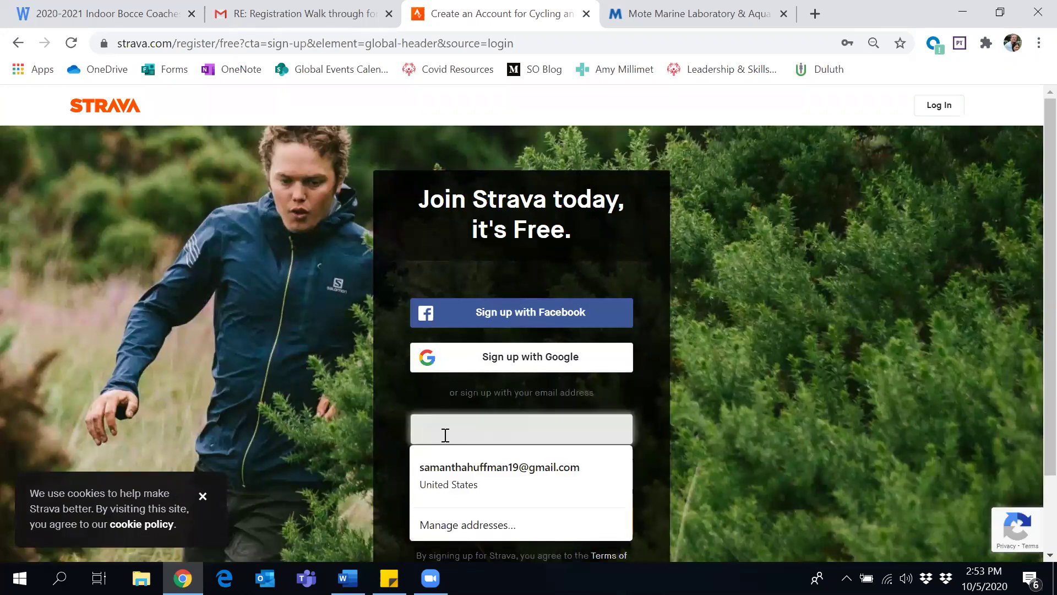
left_click(371, 419)
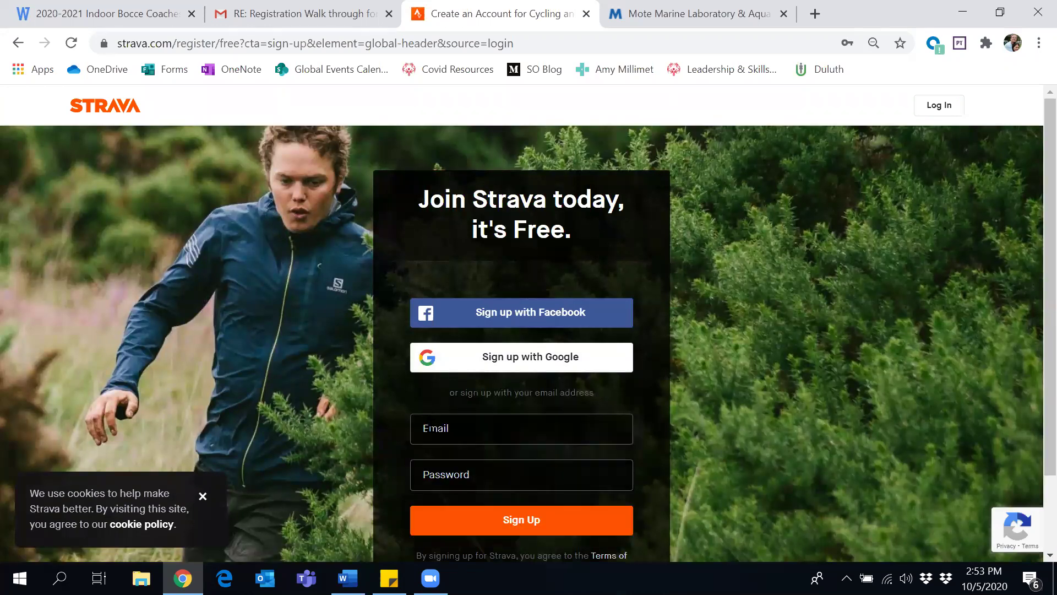
scroll(435, 443, "down", 1)
left_click(456, 421)
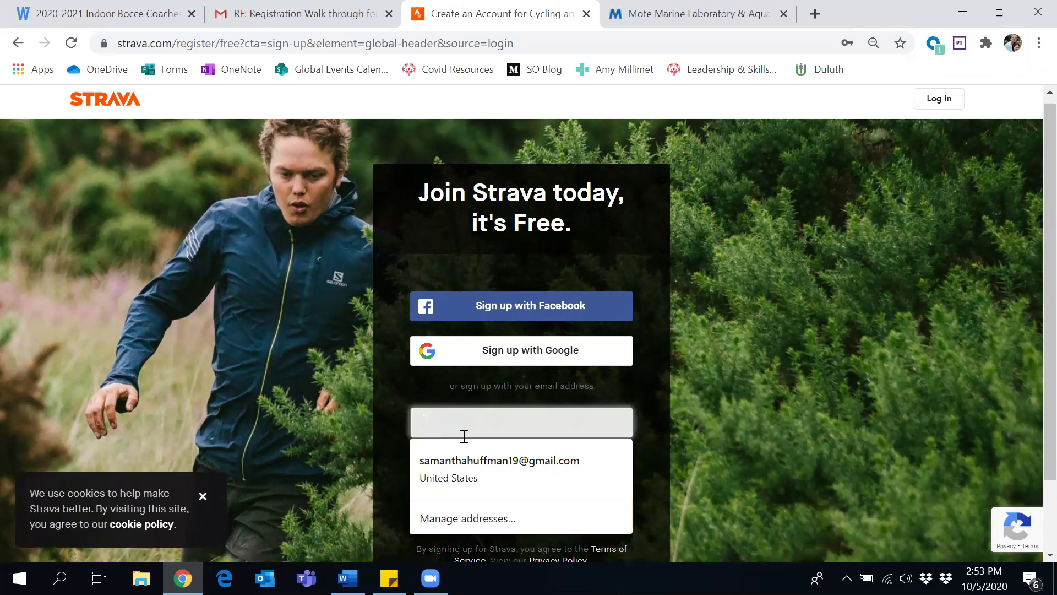
left_click(464, 457)
left_click(464, 467)
type("•••••")
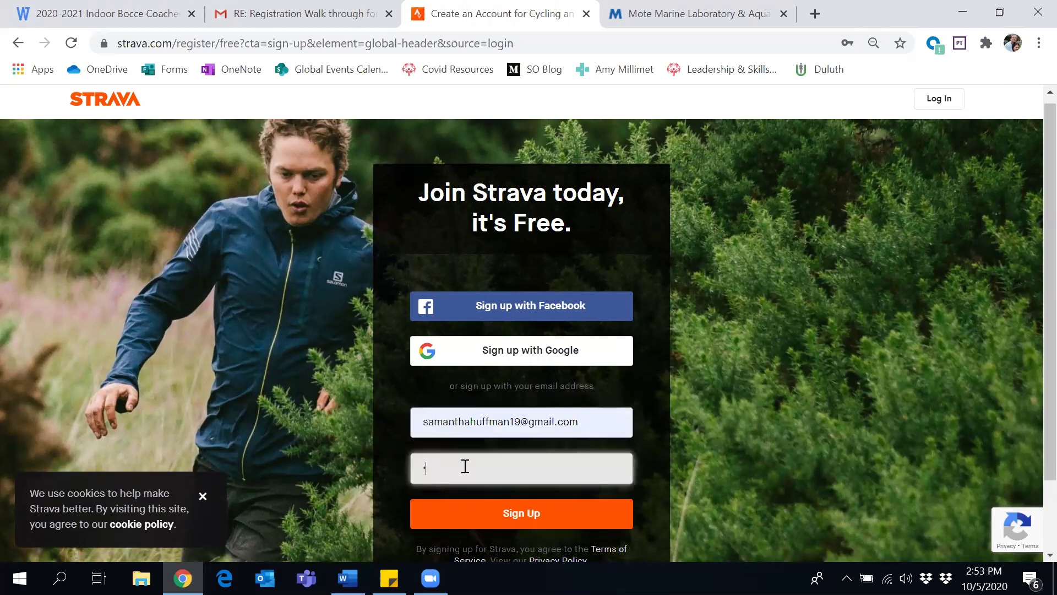
type("••••••")
left_click(485, 516)
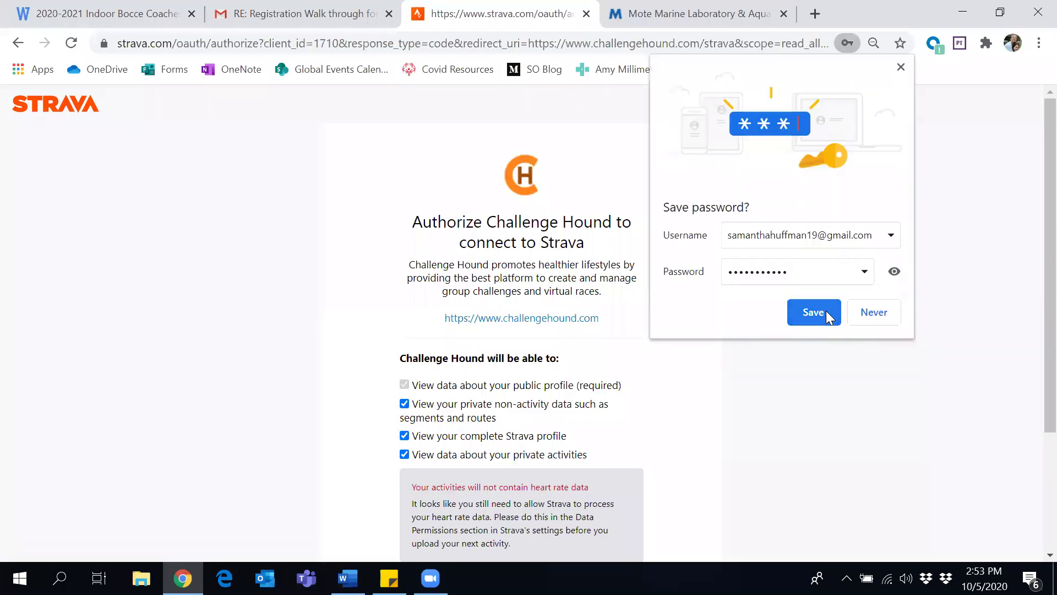
left_click(827, 314)
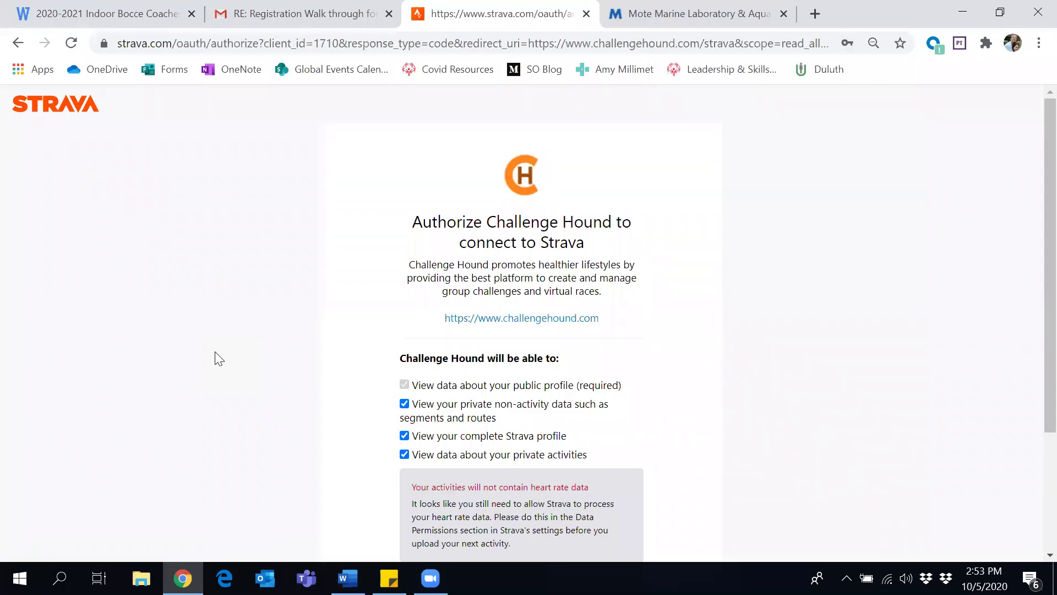
Authorize Challenge Hound to access Strava data, then request to join the Potter County challenge
scroll(217, 359, "down", 1)
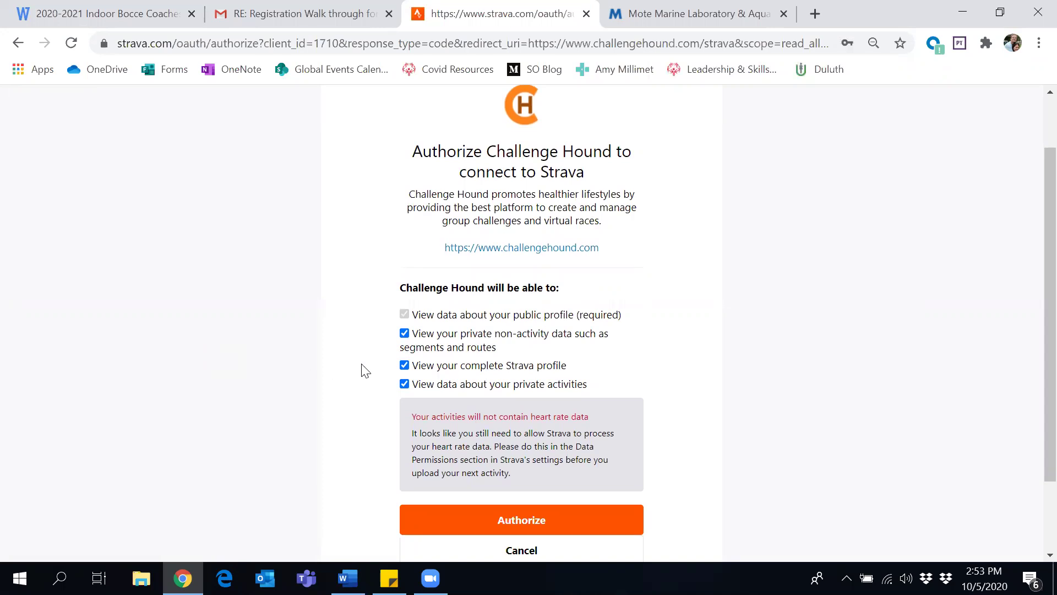
left_click(457, 526)
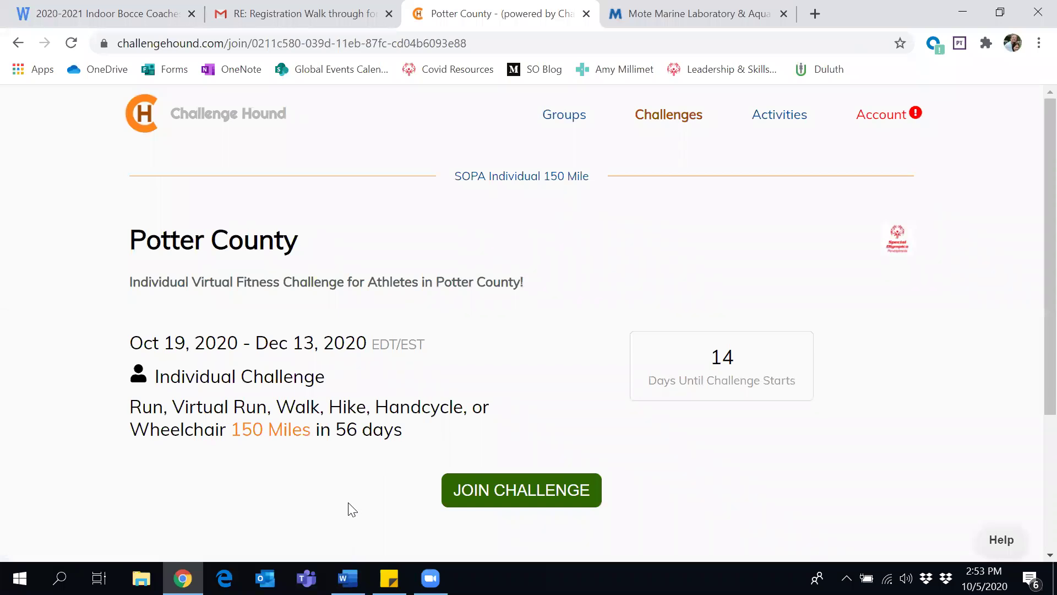
left_click(479, 511)
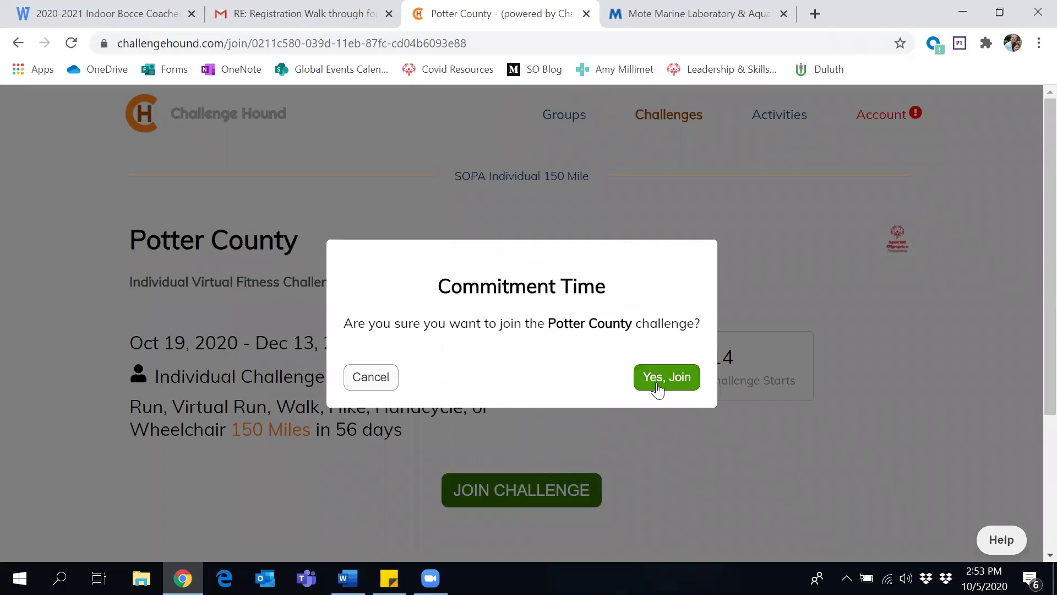
Confirm with Yes, Join in the Commitment Time dialog, then review the challenge page and route map
left_click(656, 388)
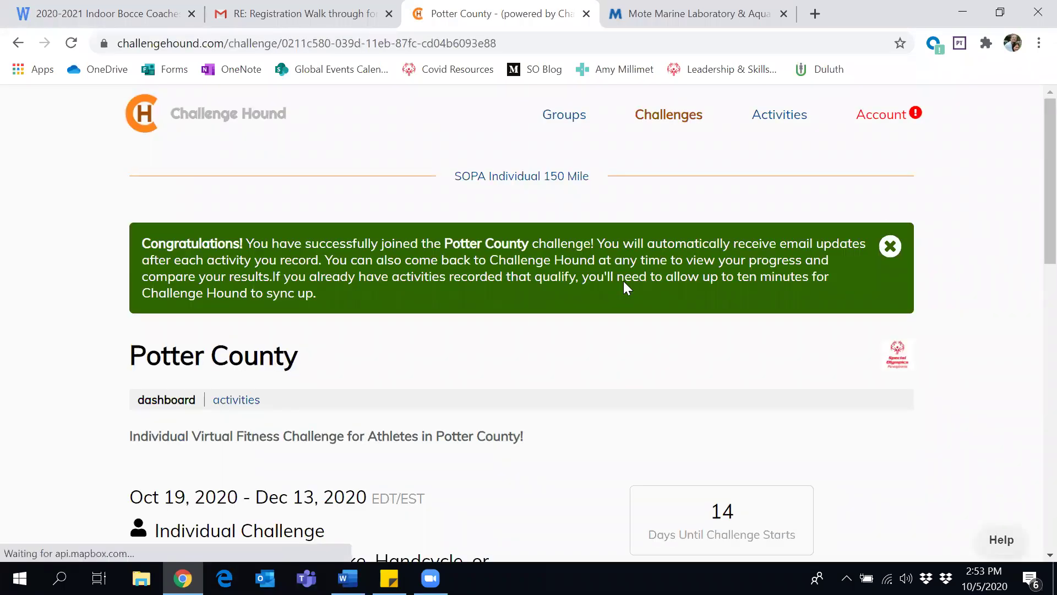
scroll(624, 282, "down", 1)
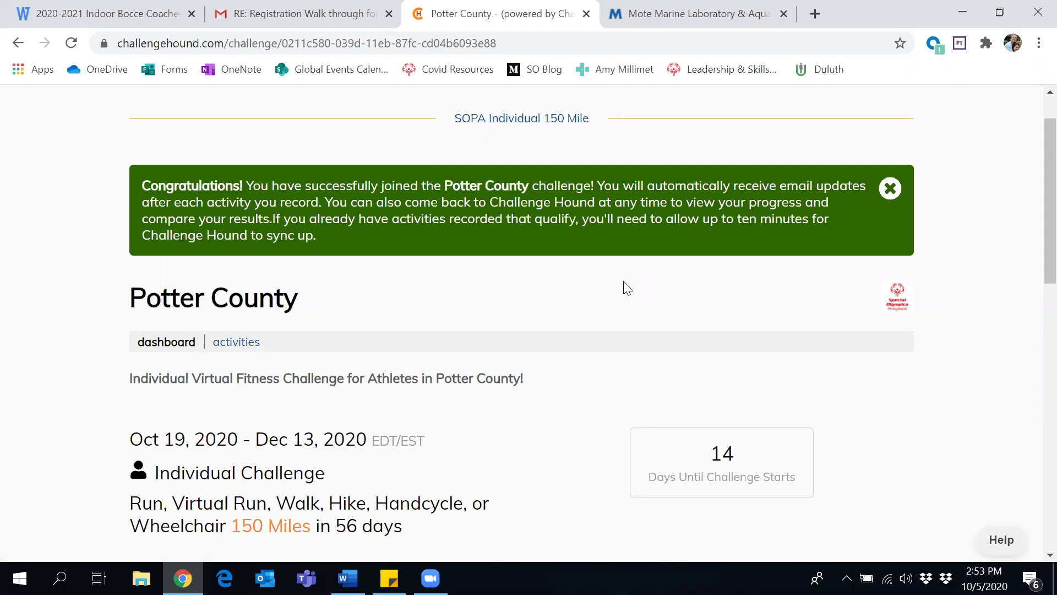
scroll(628, 287, "down", 7)
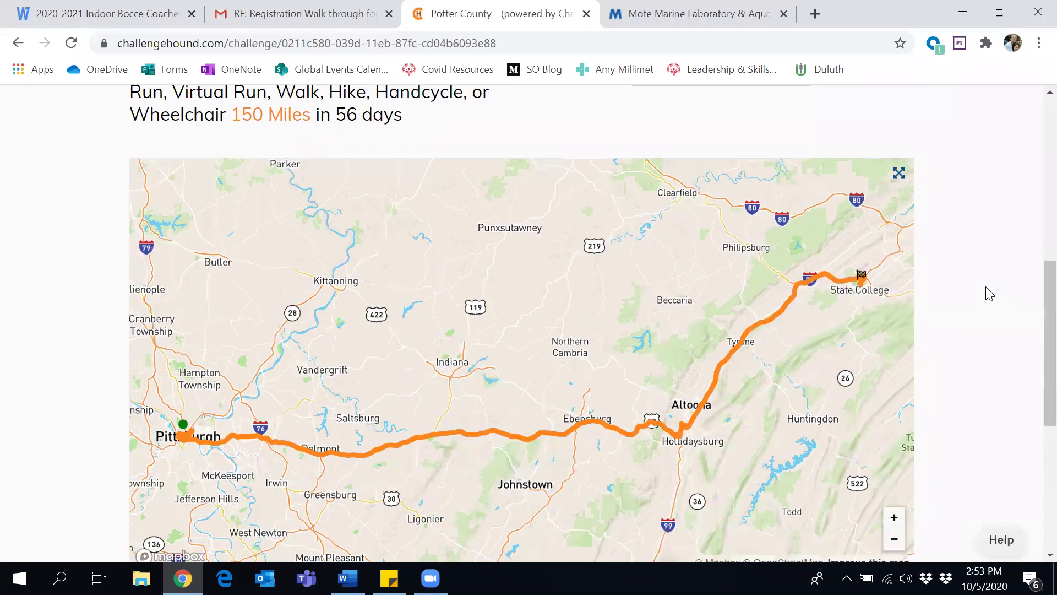
scroll(988, 293, "down", 2)
scroll(990, 294, "down", 1)
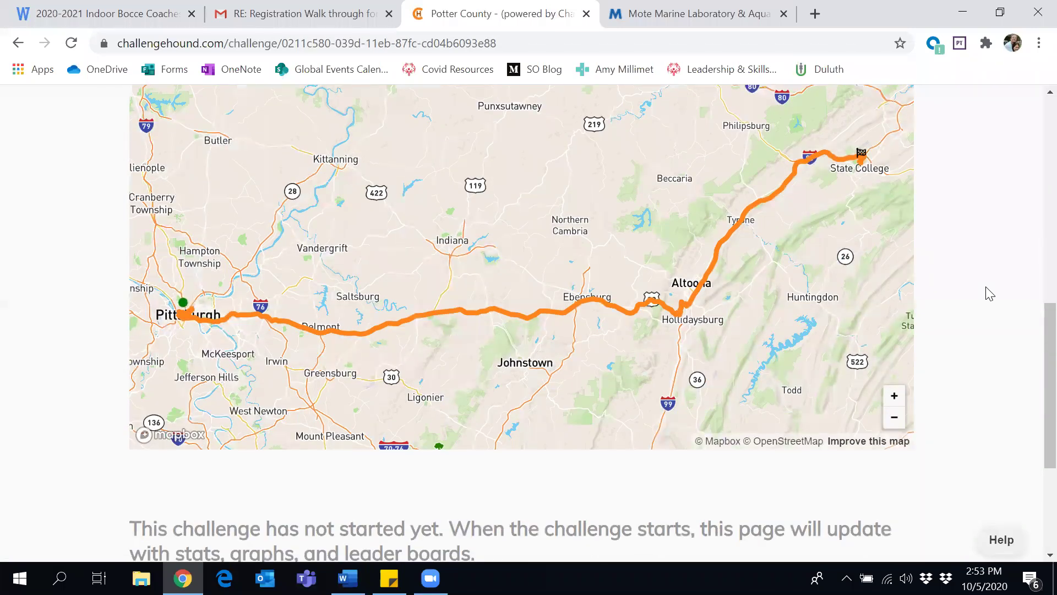
scroll(990, 294, "down", 2)
scroll(990, 294, "up", 1)
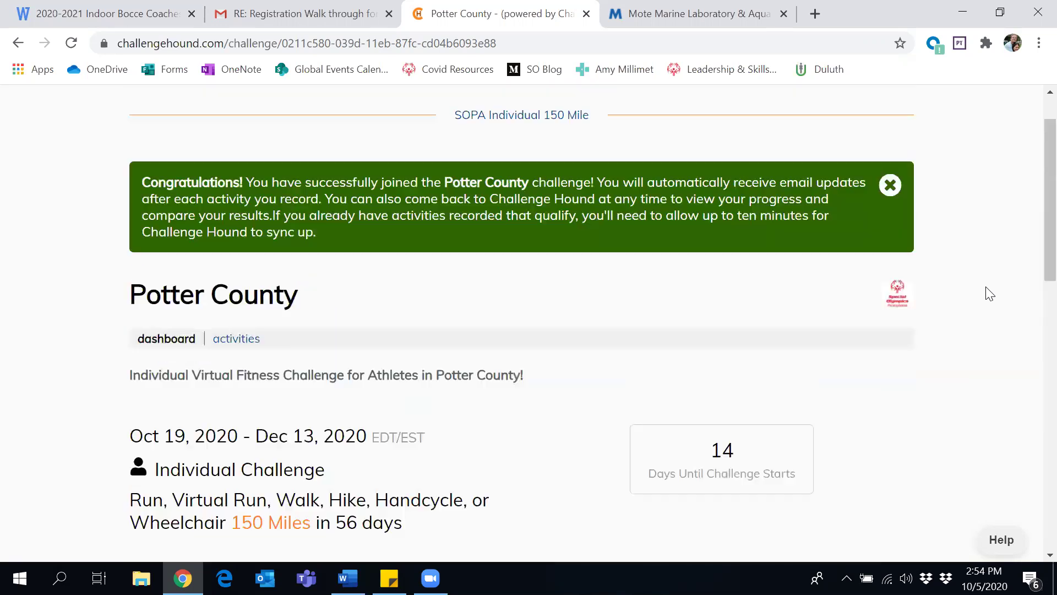
scroll(990, 294, "down", 1)
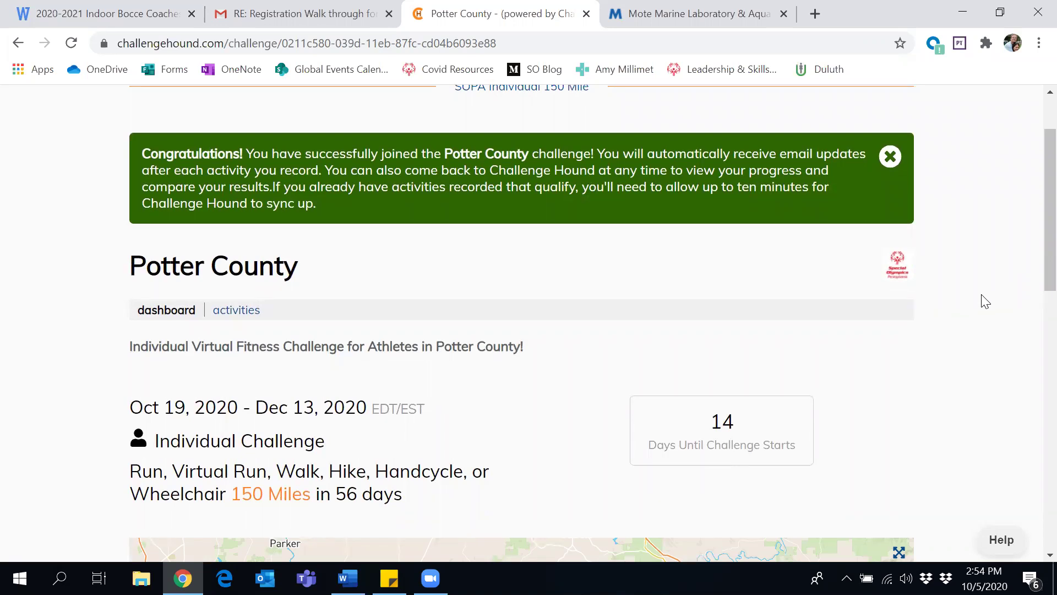
scroll(704, 379, "up", 2)
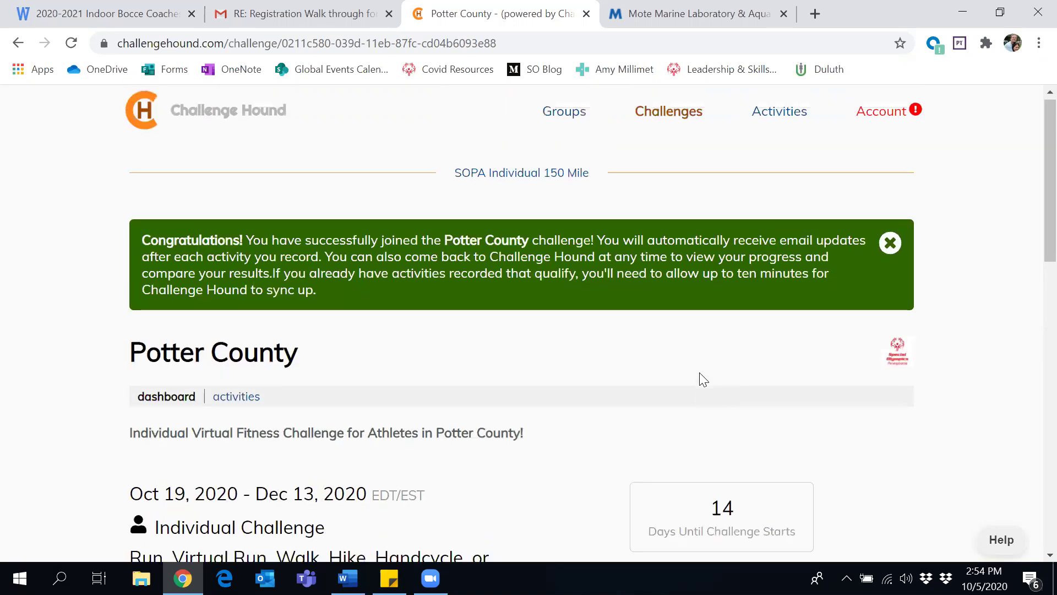
scroll(703, 379, "down", 3)
scroll(703, 379, "up", 3)
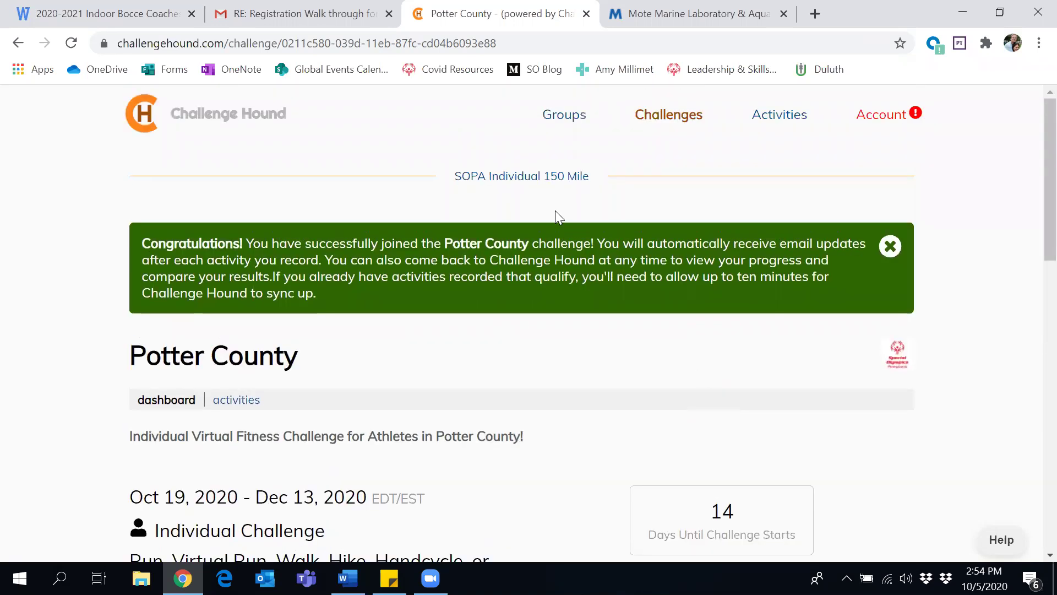
View the SOPA Individual 150 Mile group's results page and its Pittsburgh-to-State College route map
left_click(534, 180)
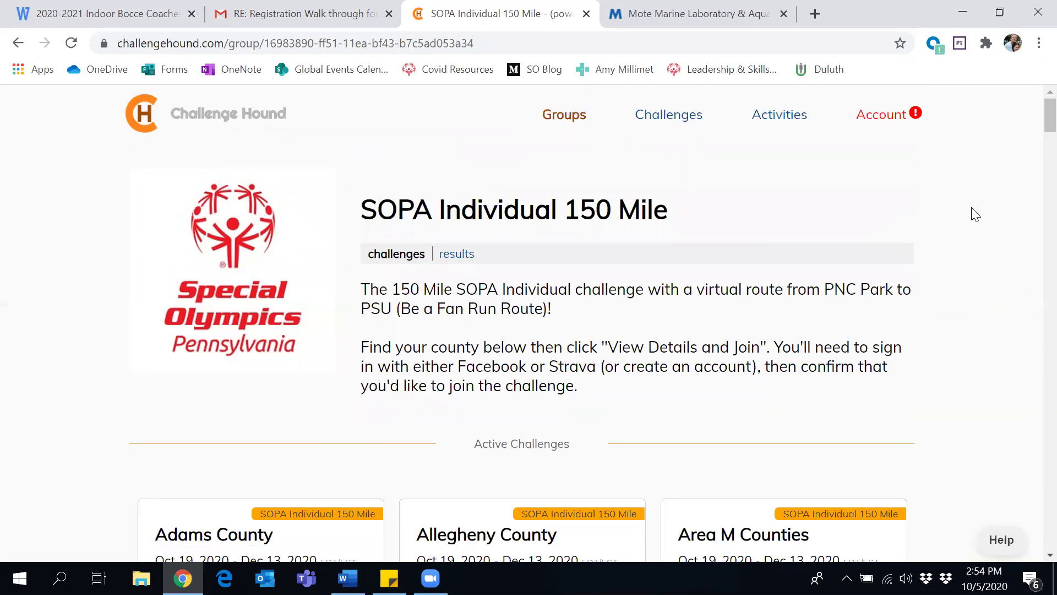
left_click(457, 254)
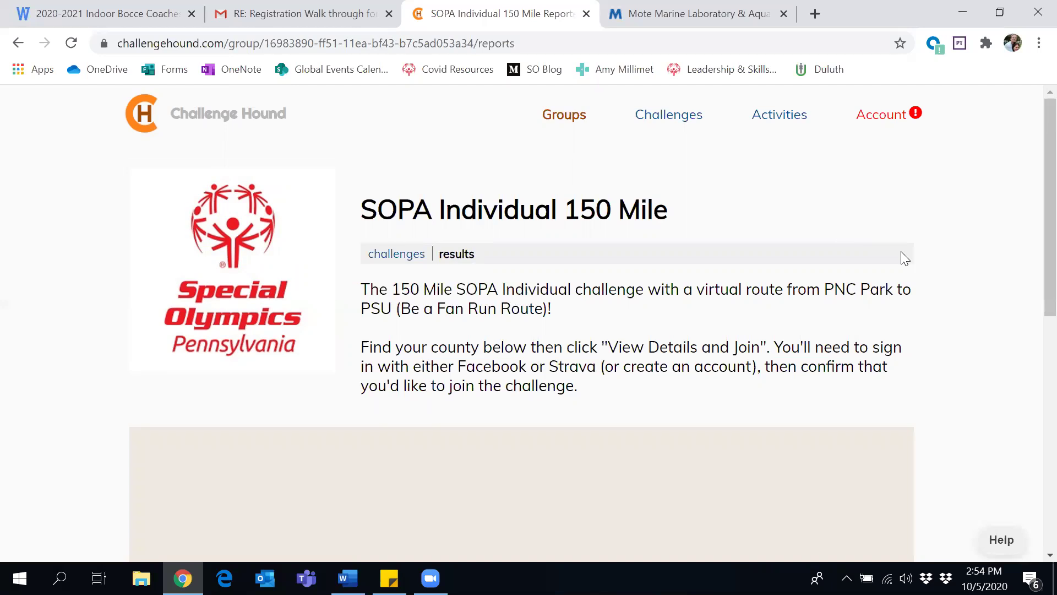
scroll(901, 252, "down", 10)
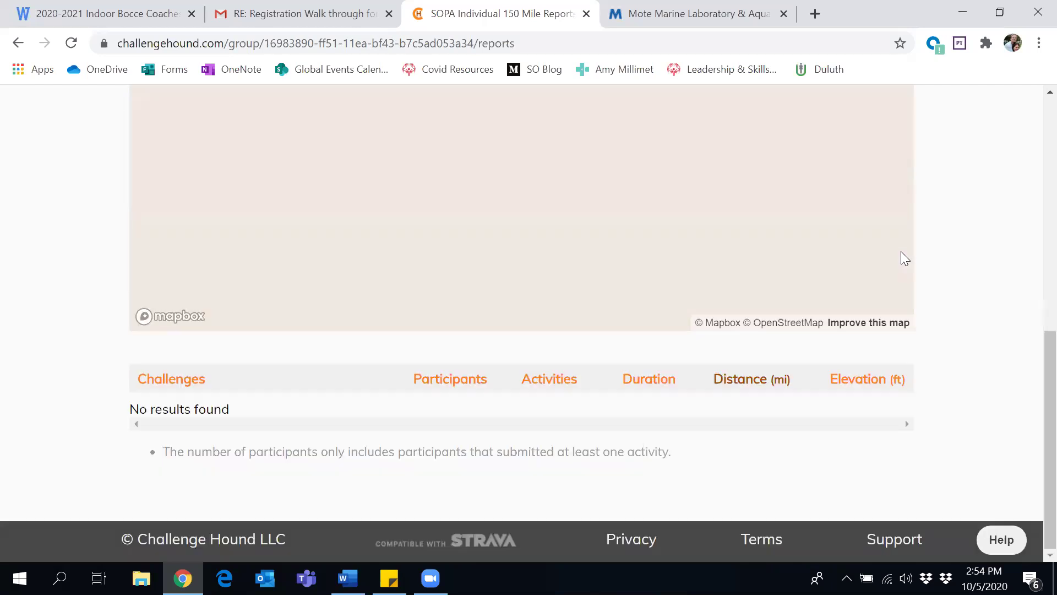
scroll(902, 252, "up", 2)
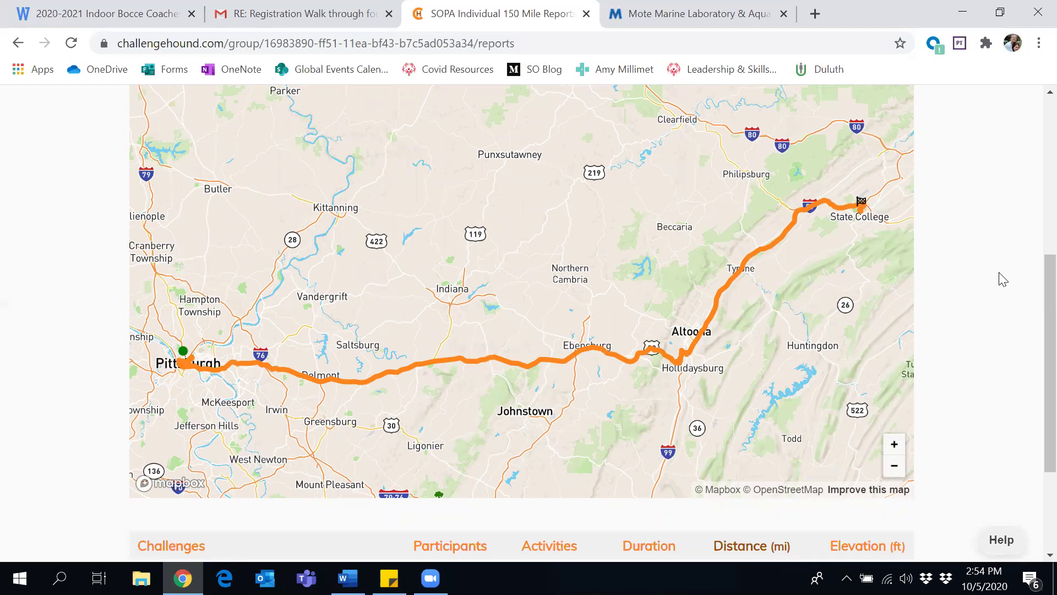
scroll(1003, 279, "down", 1)
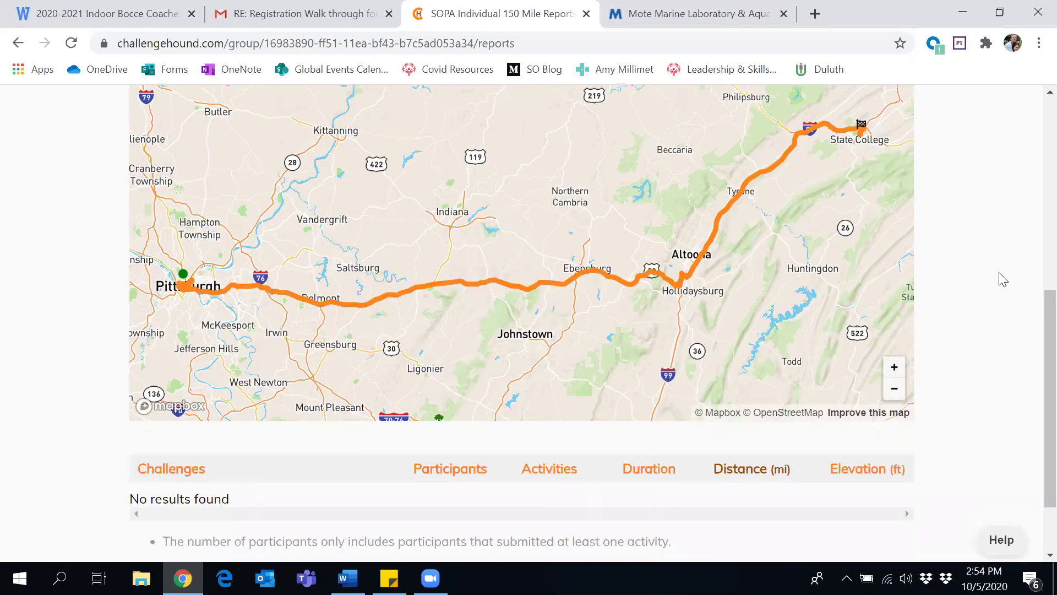
scroll(1002, 279, "up", 2)
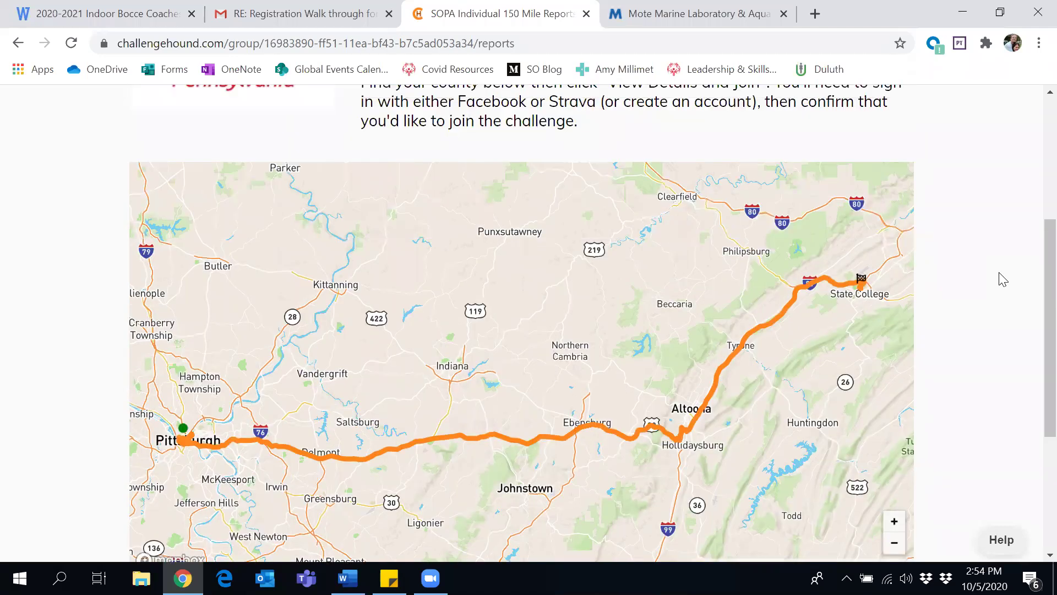